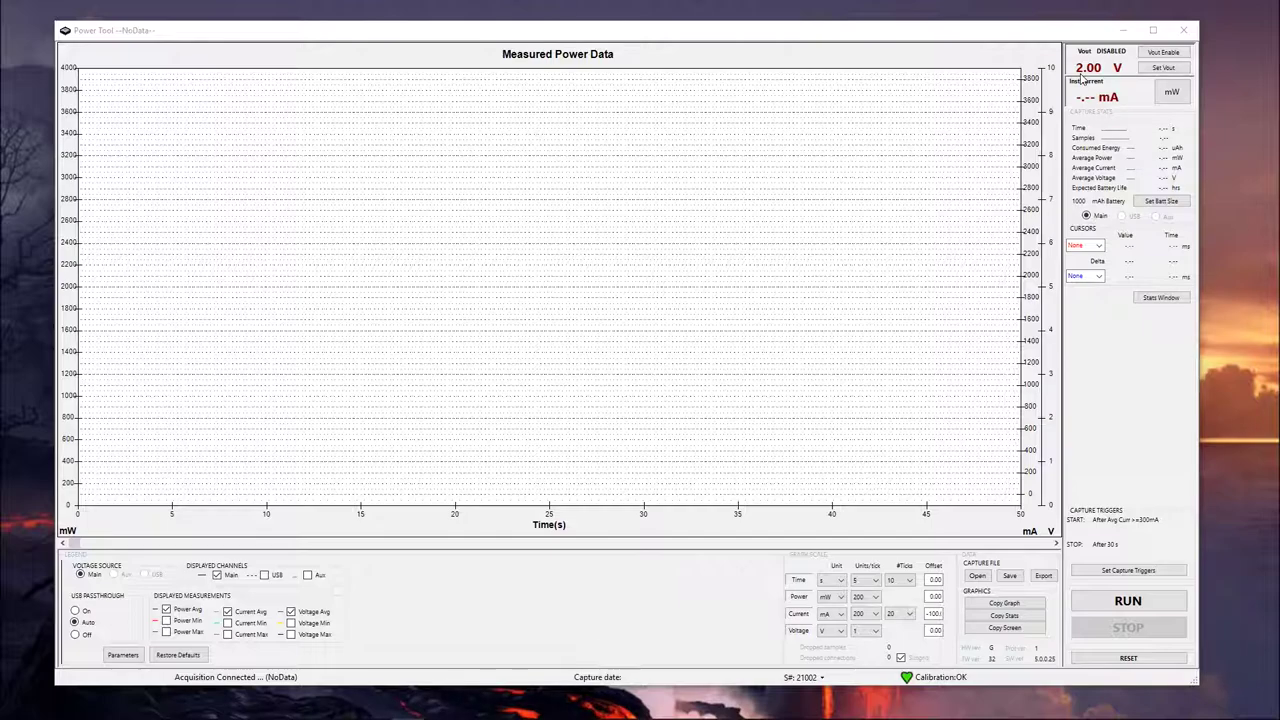
Set the main output voltage to a custom 4.00 V and enable the output.
left_click(1145, 70)
double_click(675, 410)
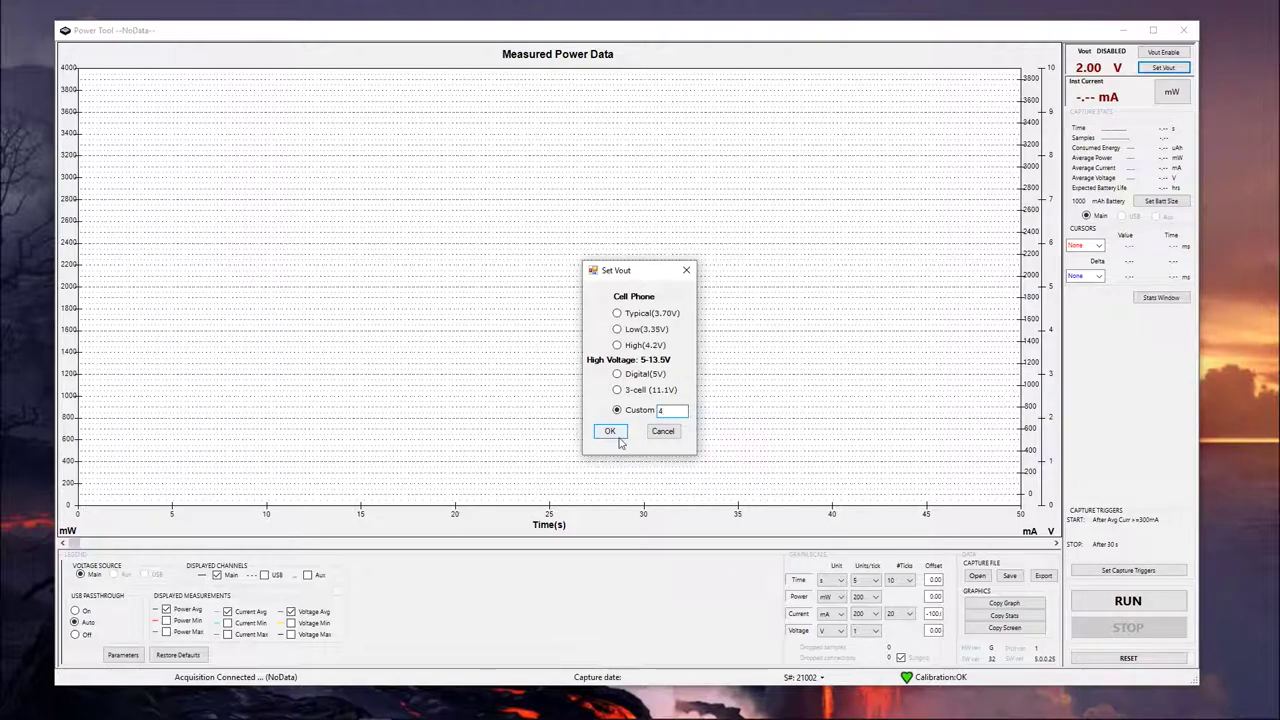
left_click(616, 435)
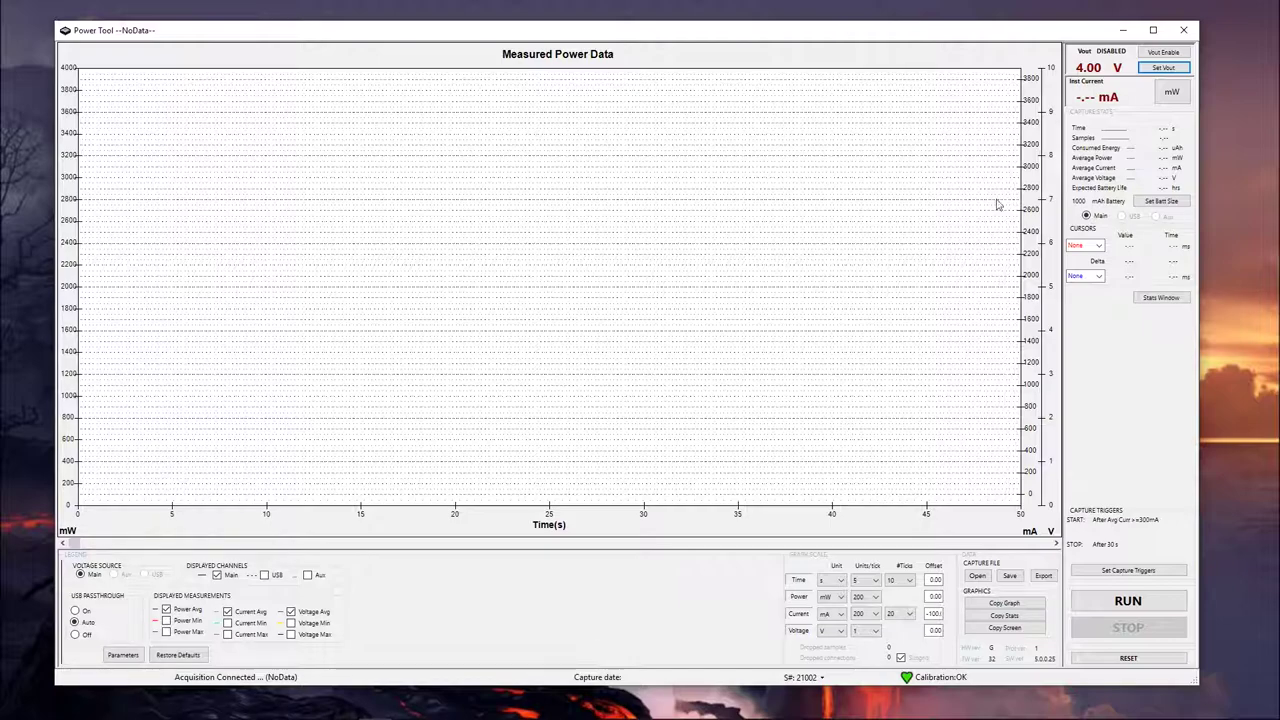
left_click(1163, 53)
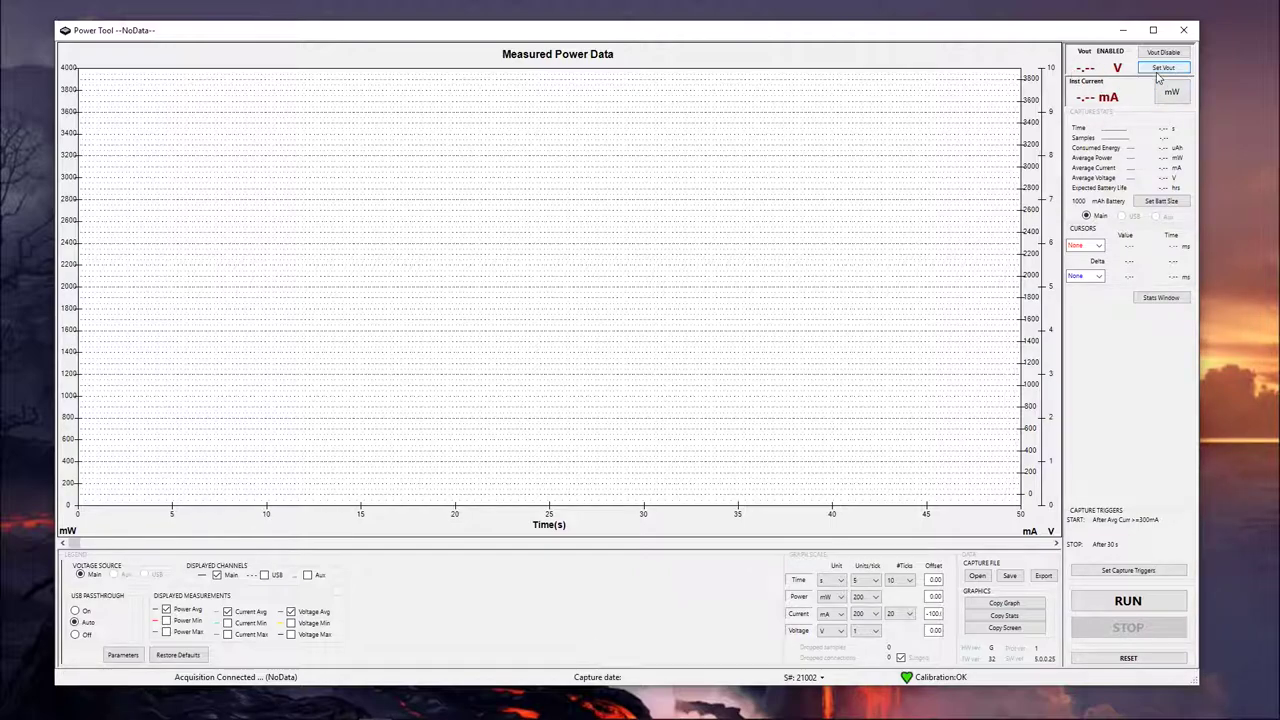
left_click(1160, 68)
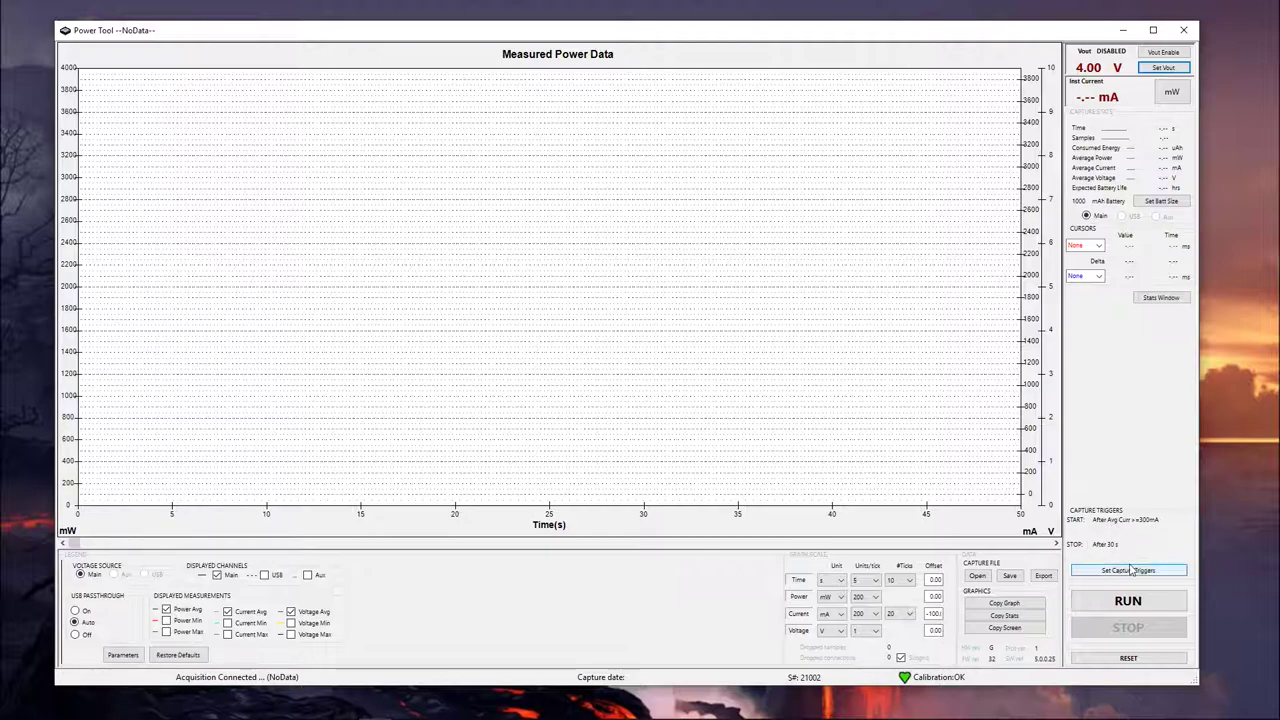
left_click(1092, 571)
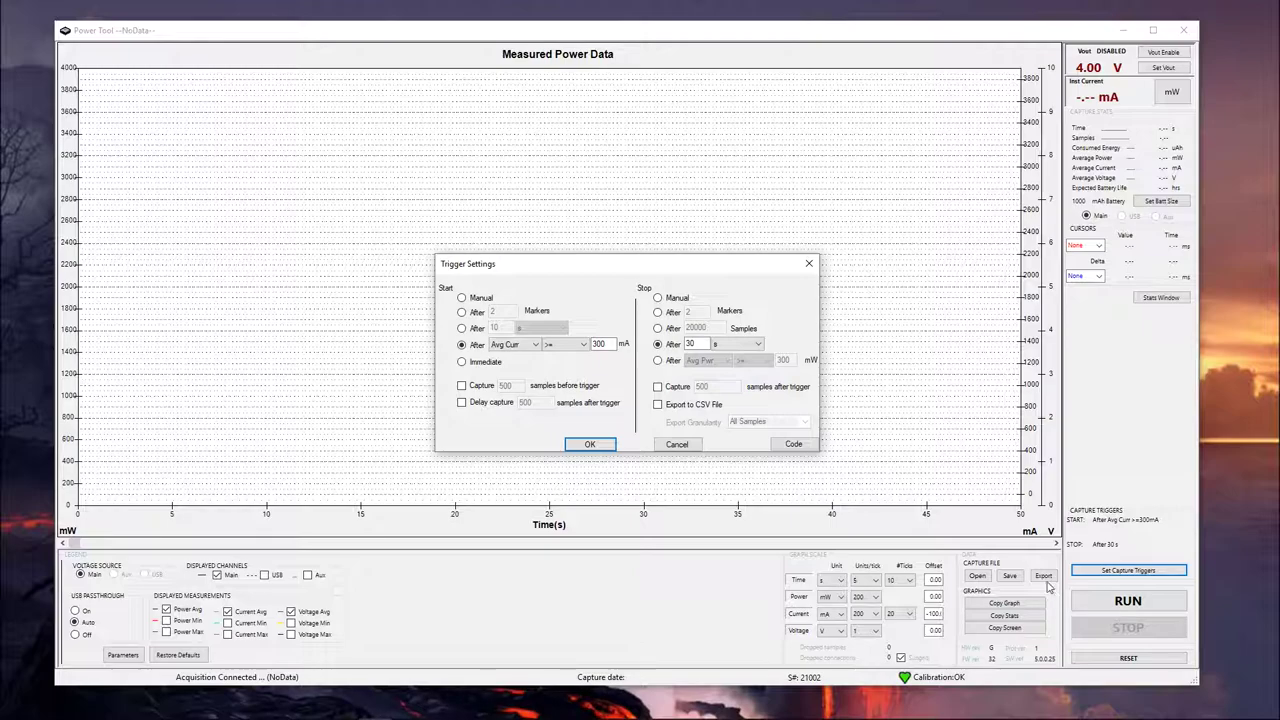
left_click(779, 444)
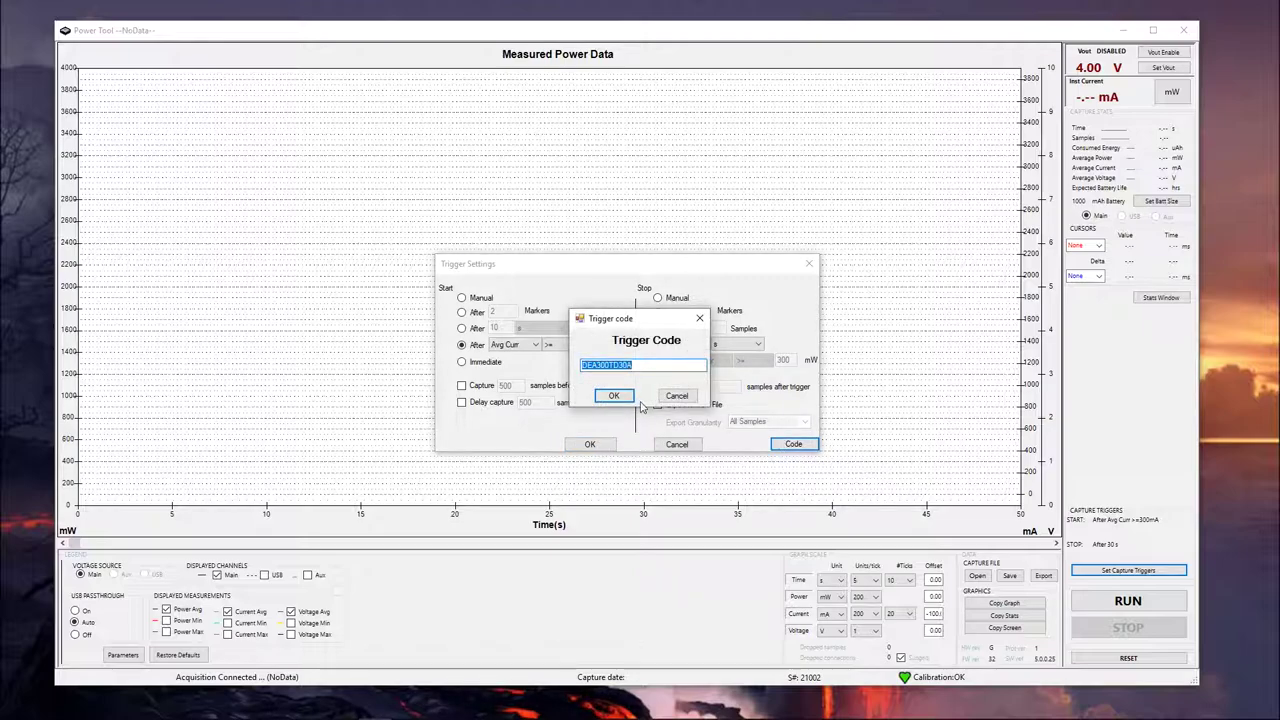
left_click(650, 369)
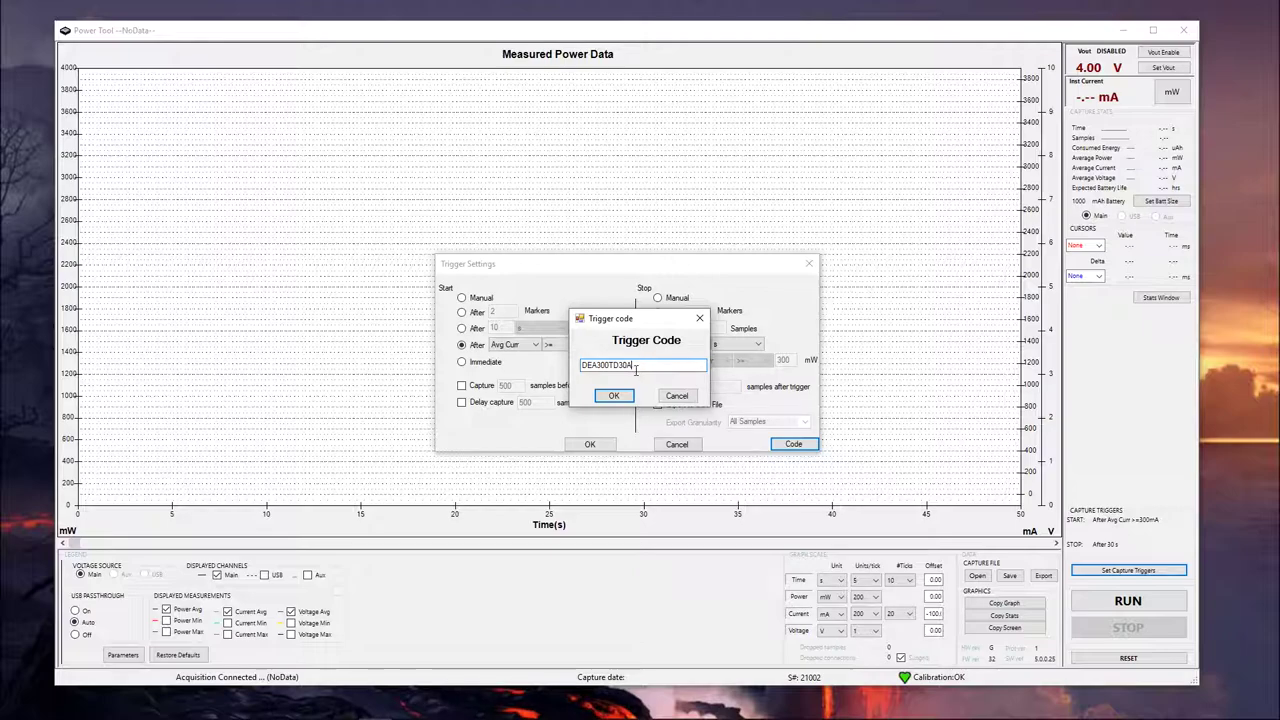
mouse_move(638, 366)
left_mouse_down()
mouse_move(580, 366)
mouse_move(640, 362)
left_mouse_up()
double_click(640, 364)
left_click(666, 368)
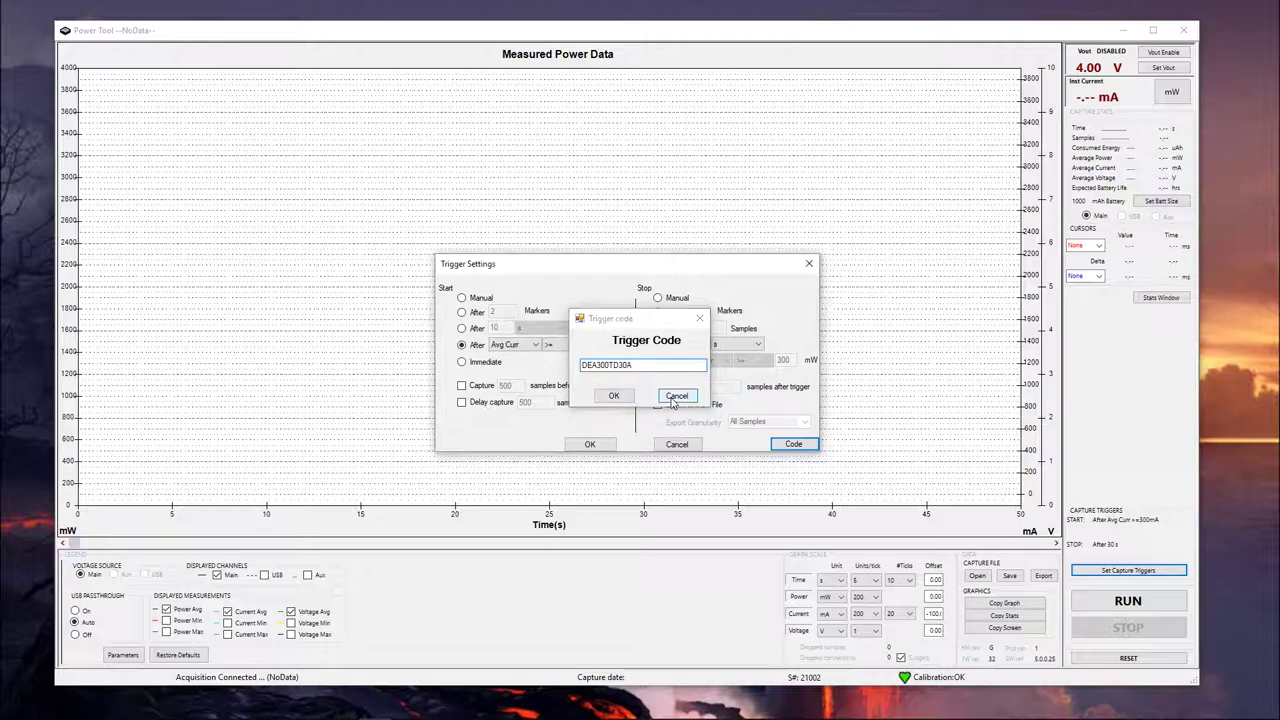
left_click(672, 397)
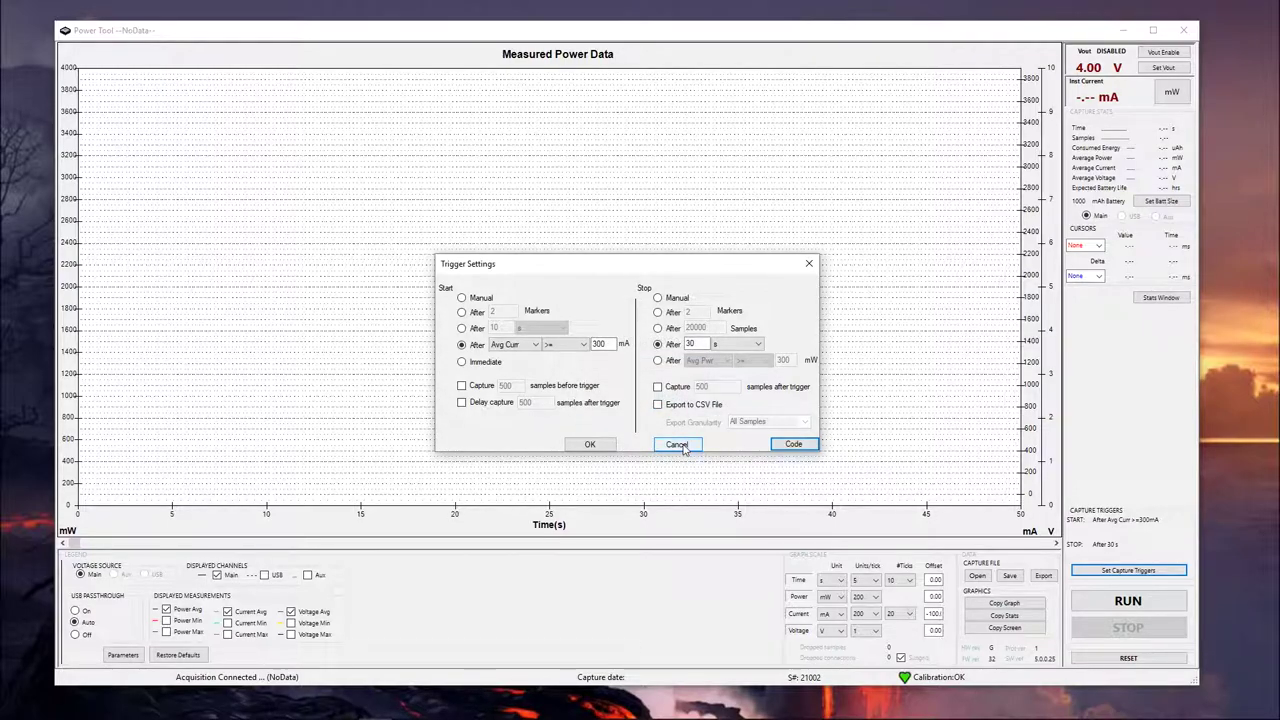
left_click(678, 446)
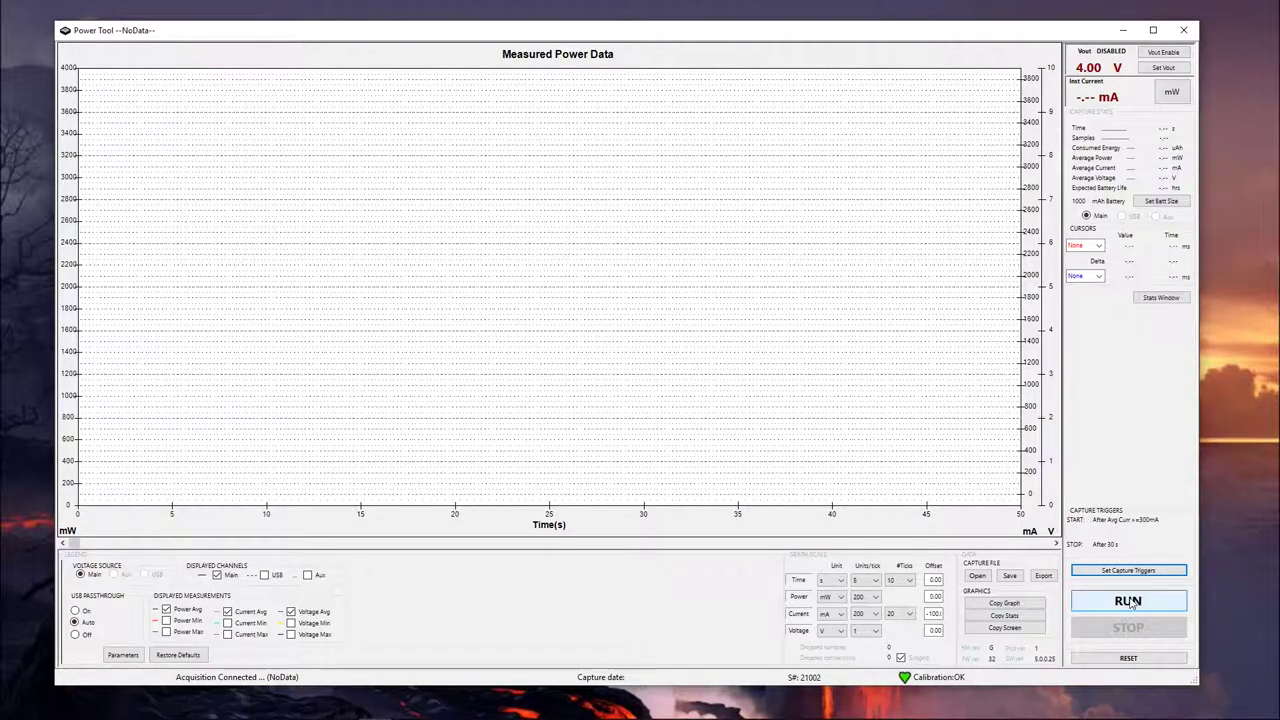
left_click(1129, 601)
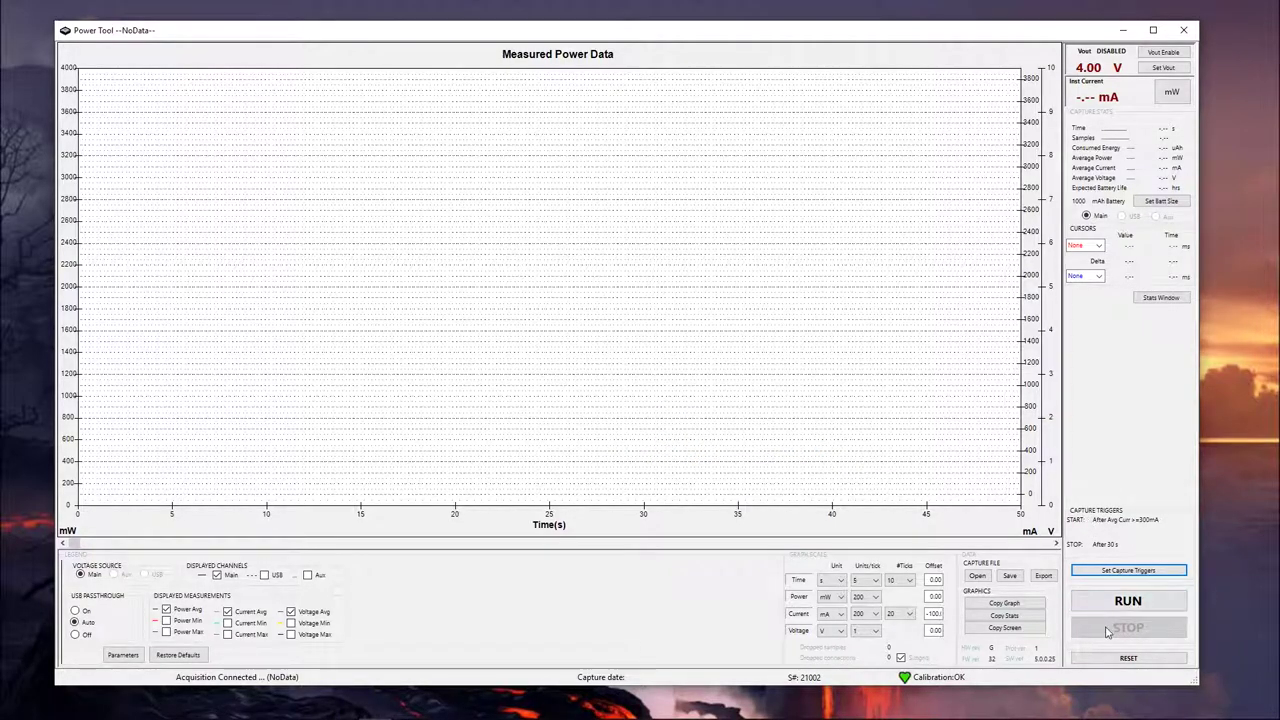
left_click(308, 575)
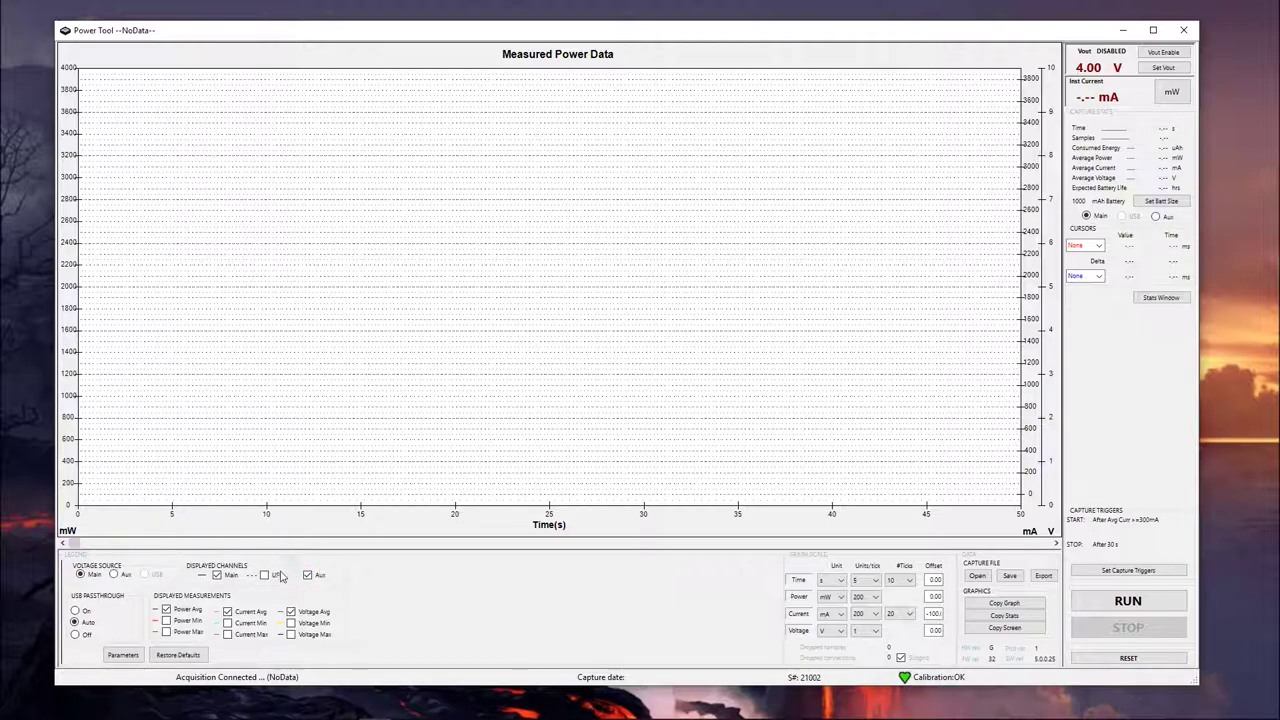
left_click(115, 575)
left_click(80, 575)
left_click(265, 577)
left_click(216, 576)
left_click(320, 576)
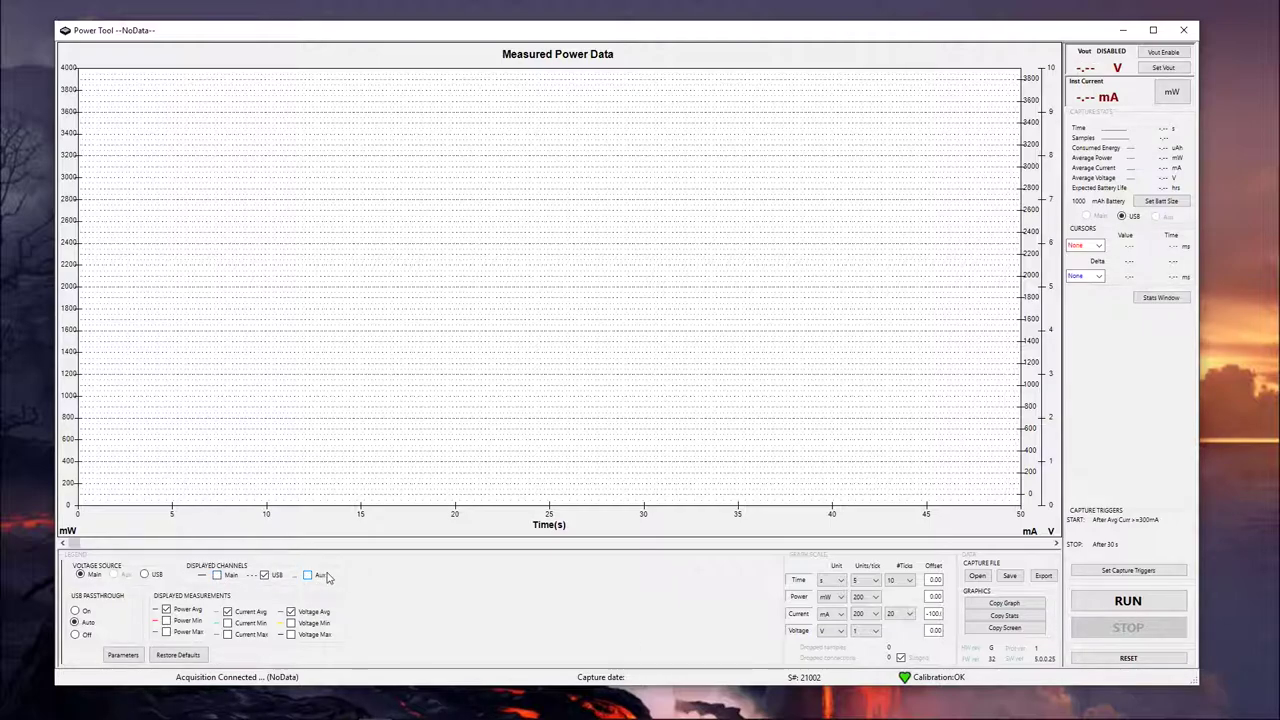
left_click(145, 575)
left_click(96, 577)
left_click(228, 576)
left_click(264, 576)
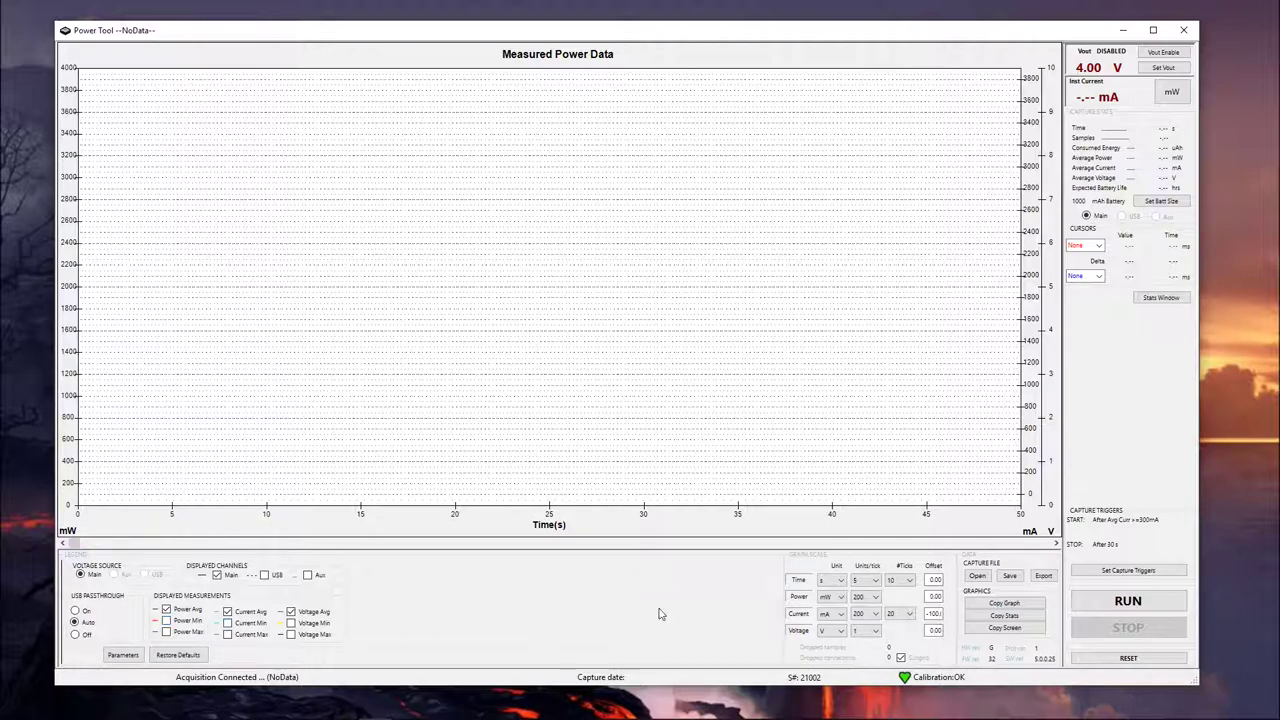
Reset the graph defaults, then set the time axis to 10 ticks of 5 seconds each.
left_click(200, 655)
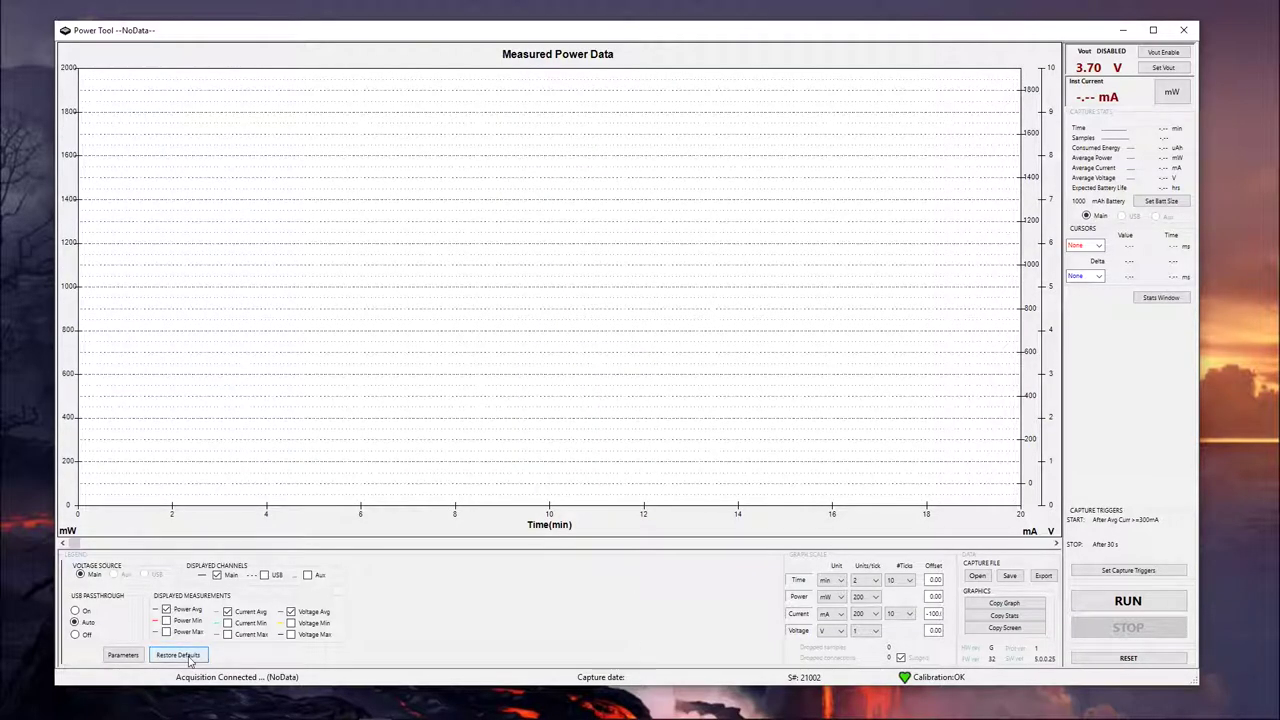
left_click(179, 656)
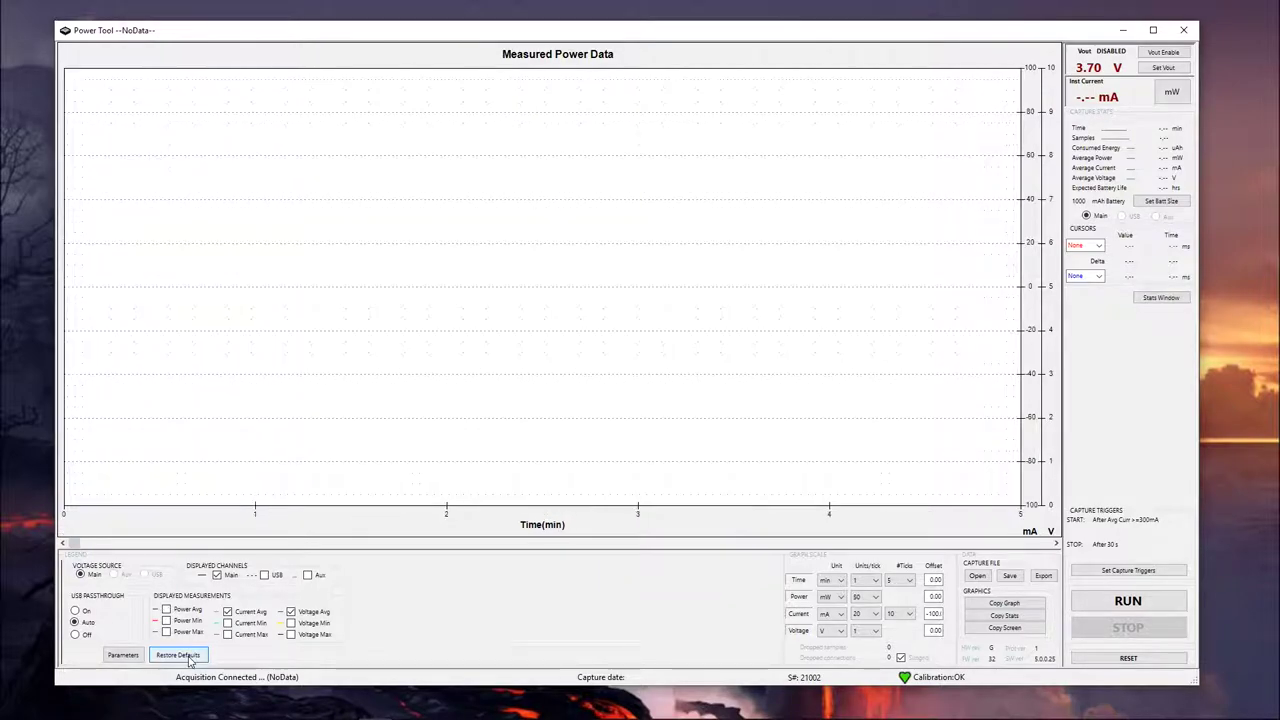
left_click(898, 580)
left_click(898, 600)
left_click(866, 580)
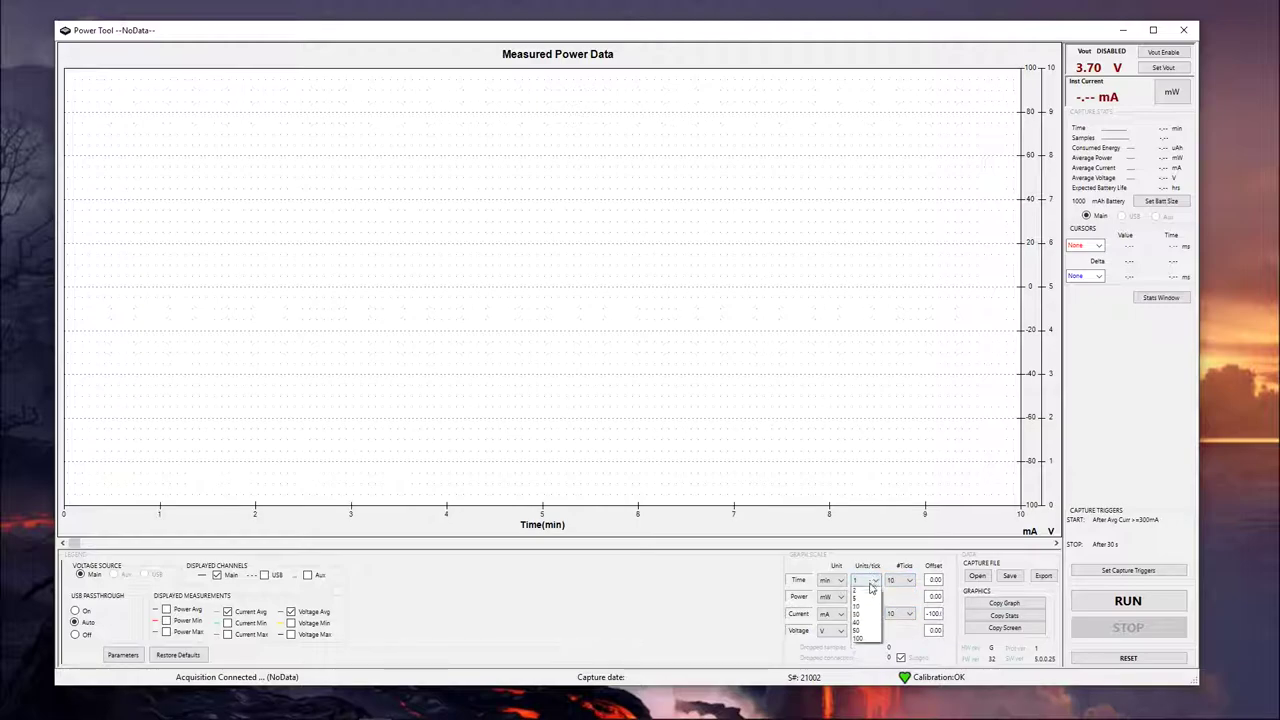
left_click(862, 600)
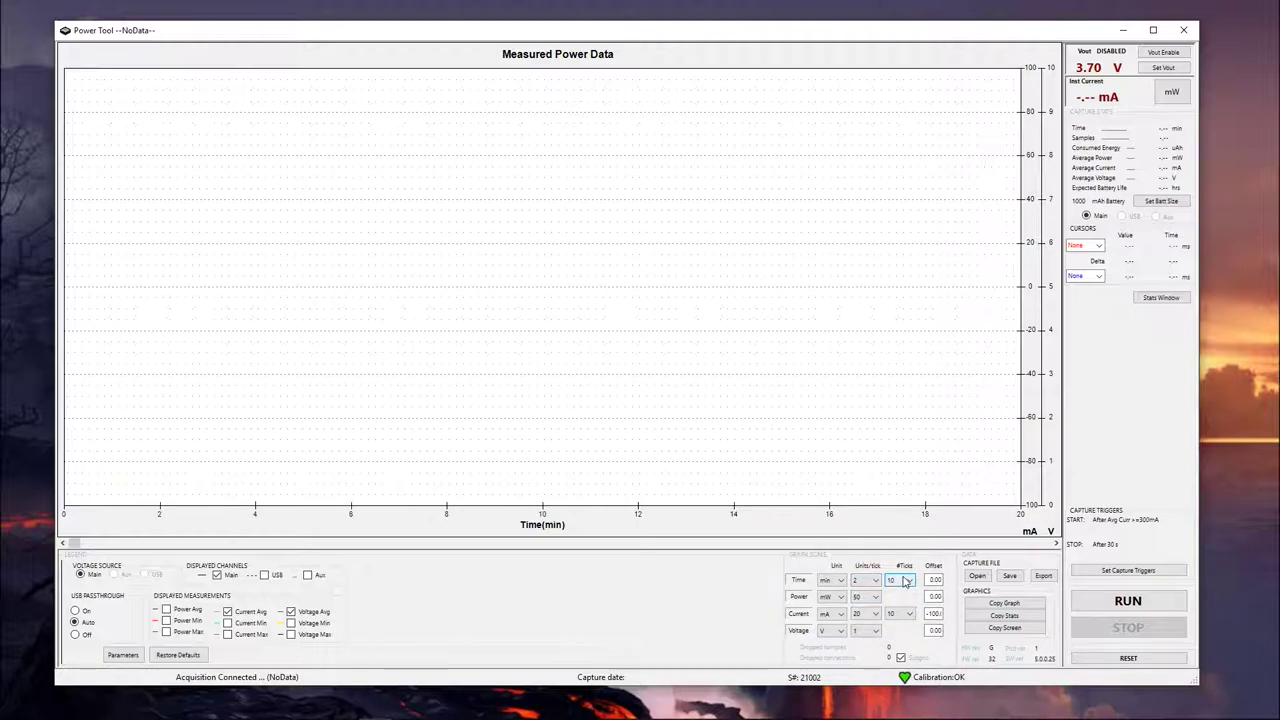
left_click(832, 580)
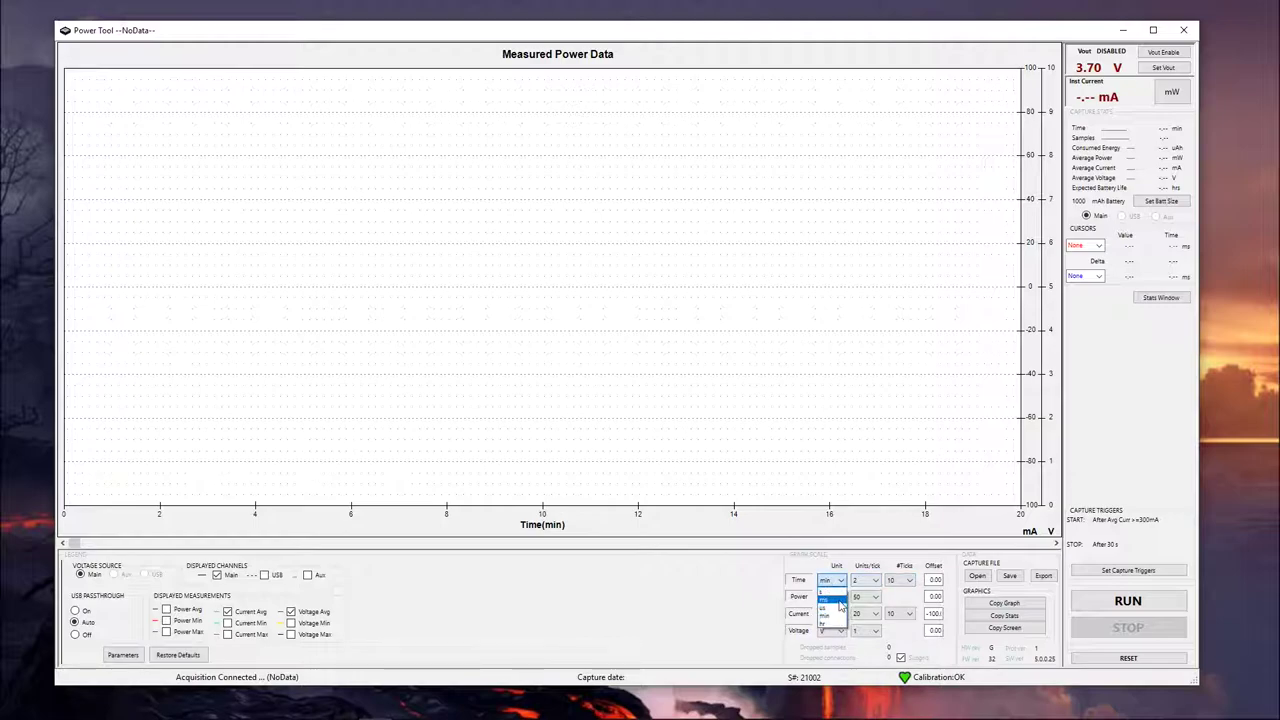
left_click(828, 591)
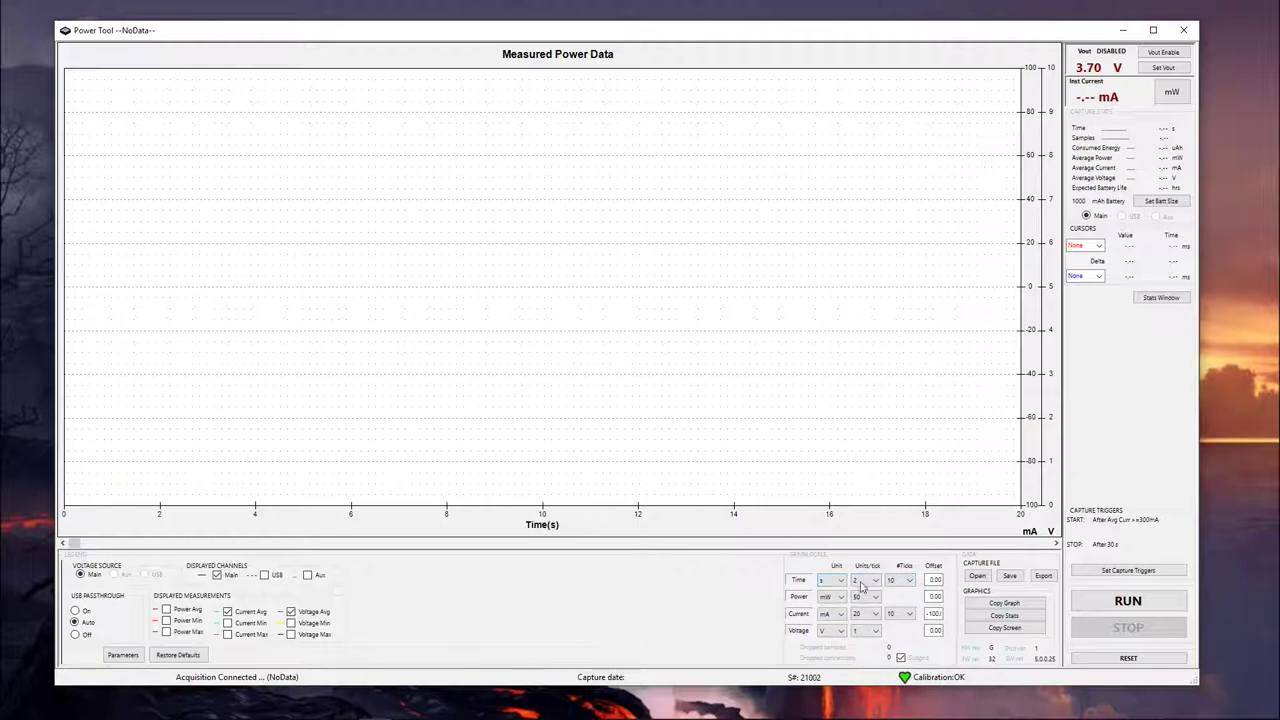
left_click(905, 581)
left_click(866, 580)
left_click(866, 580)
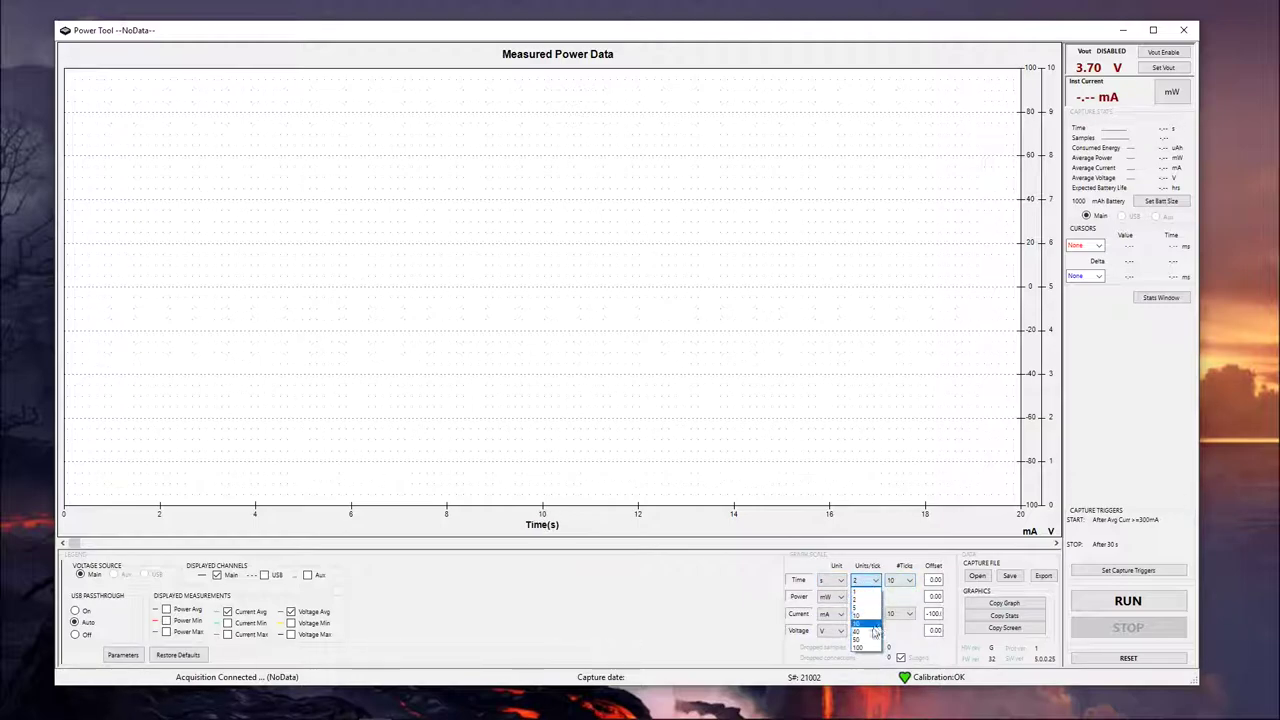
left_click(866, 607)
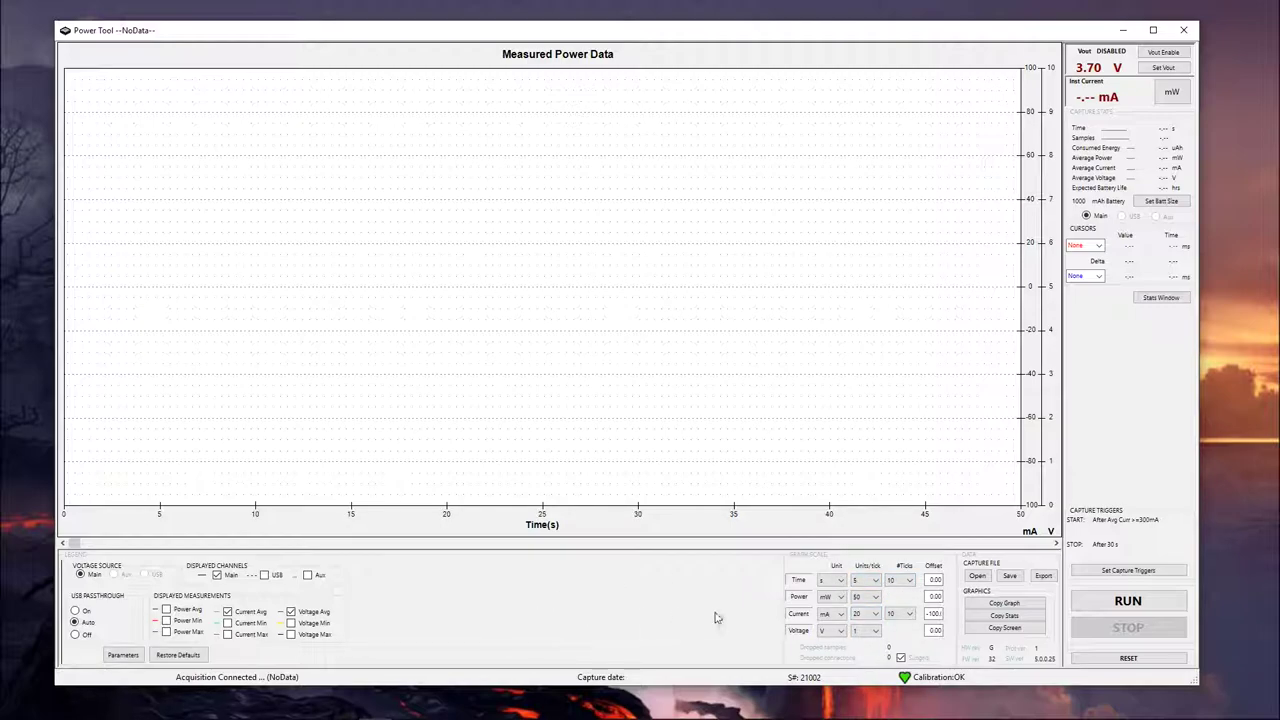
Set current and power to 200 per tick and raise the power-up current limit to 5.927 A.
left_click(866, 613)
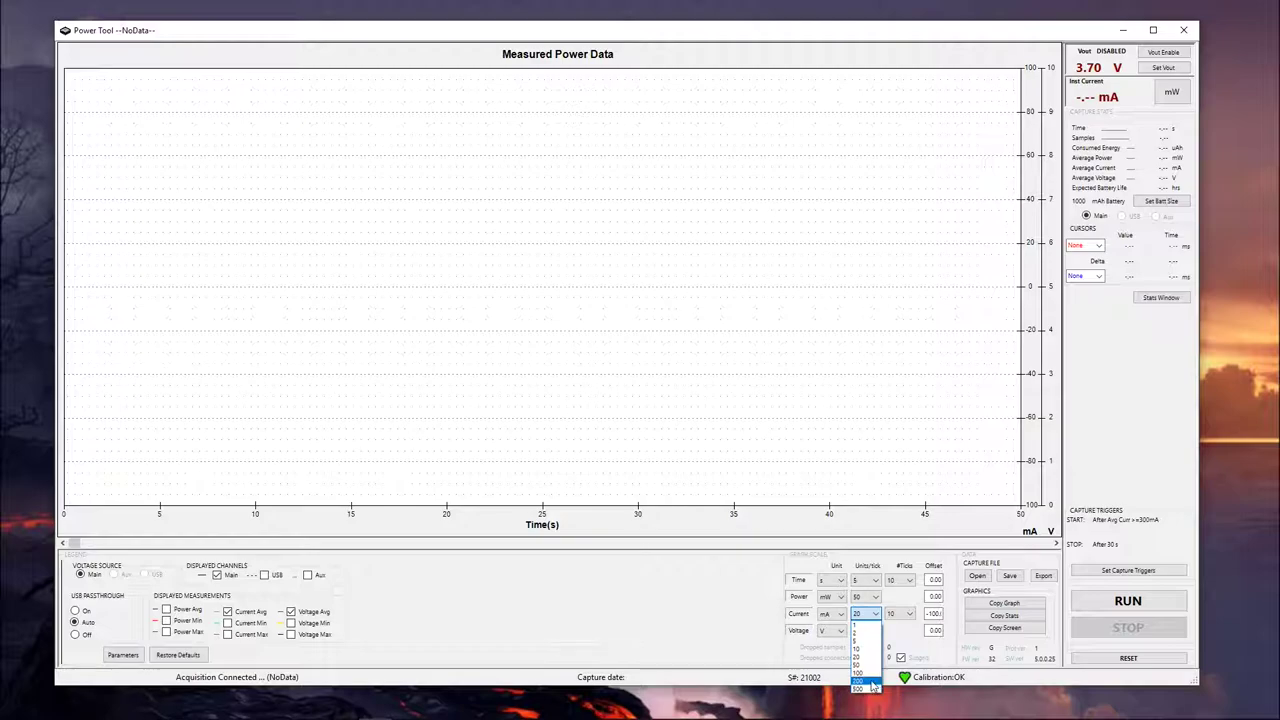
left_click(868, 659)
left_click(866, 596)
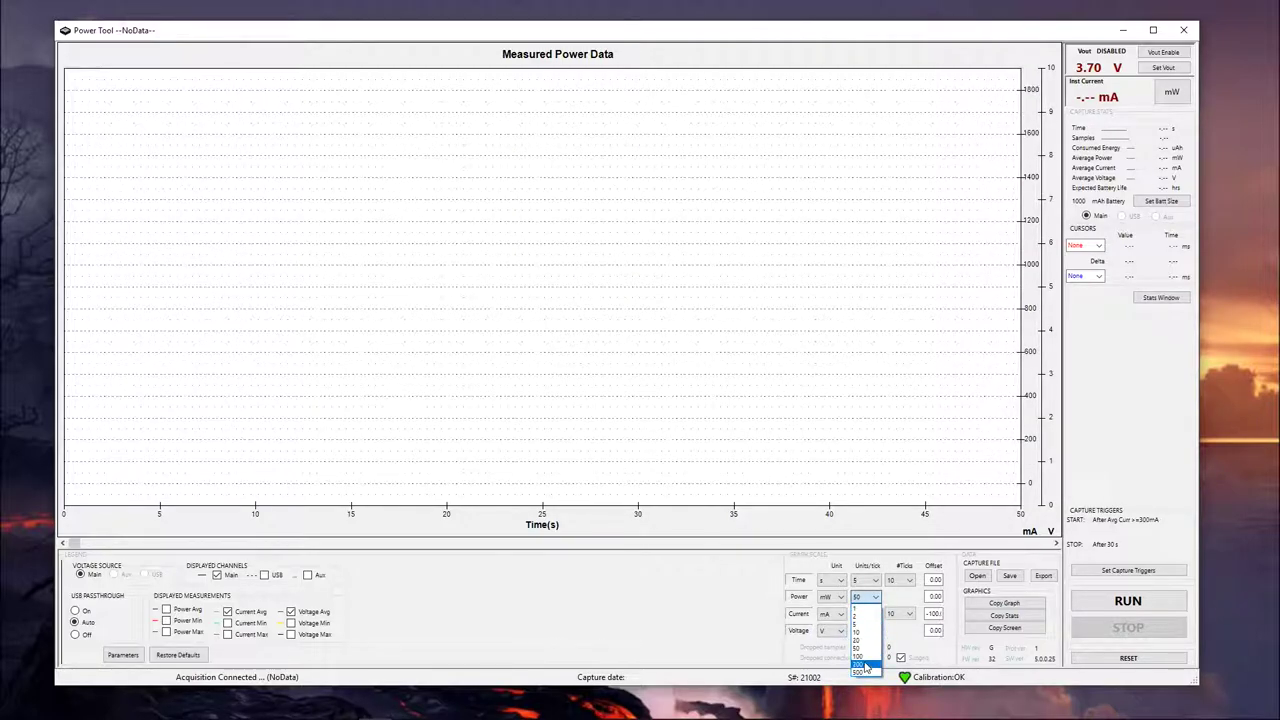
left_click(866, 660)
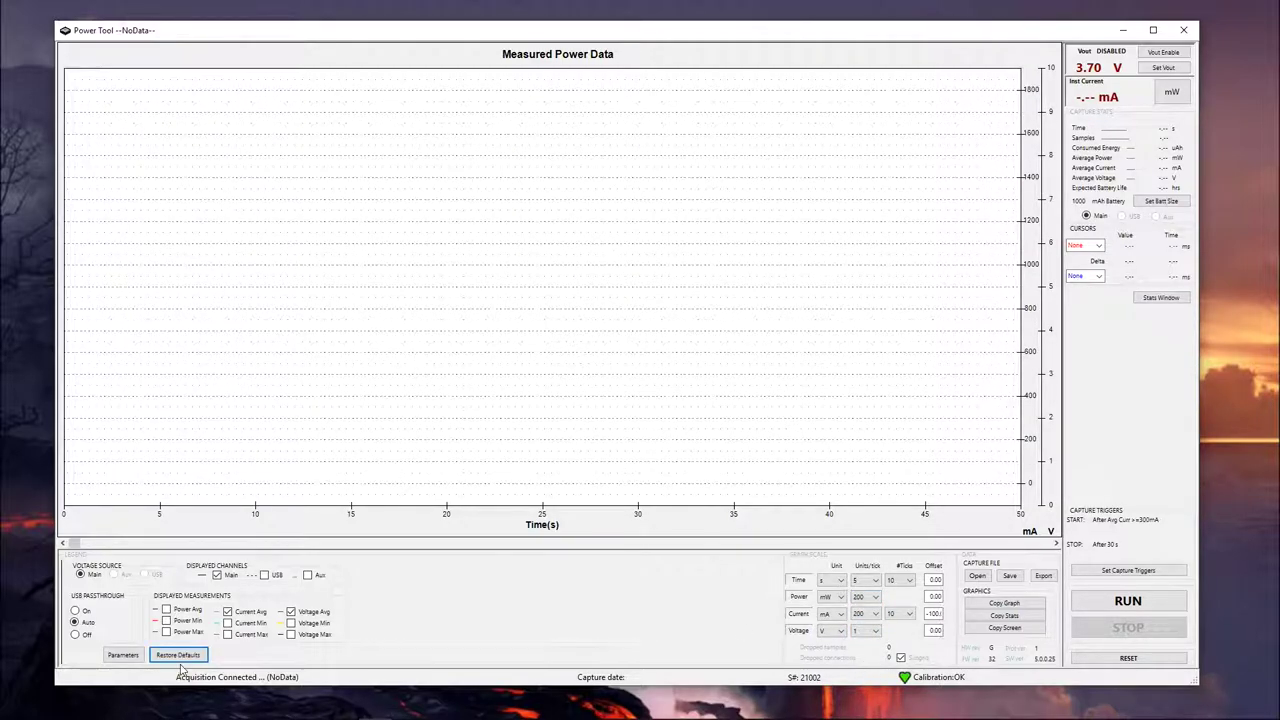
left_click(123, 655)
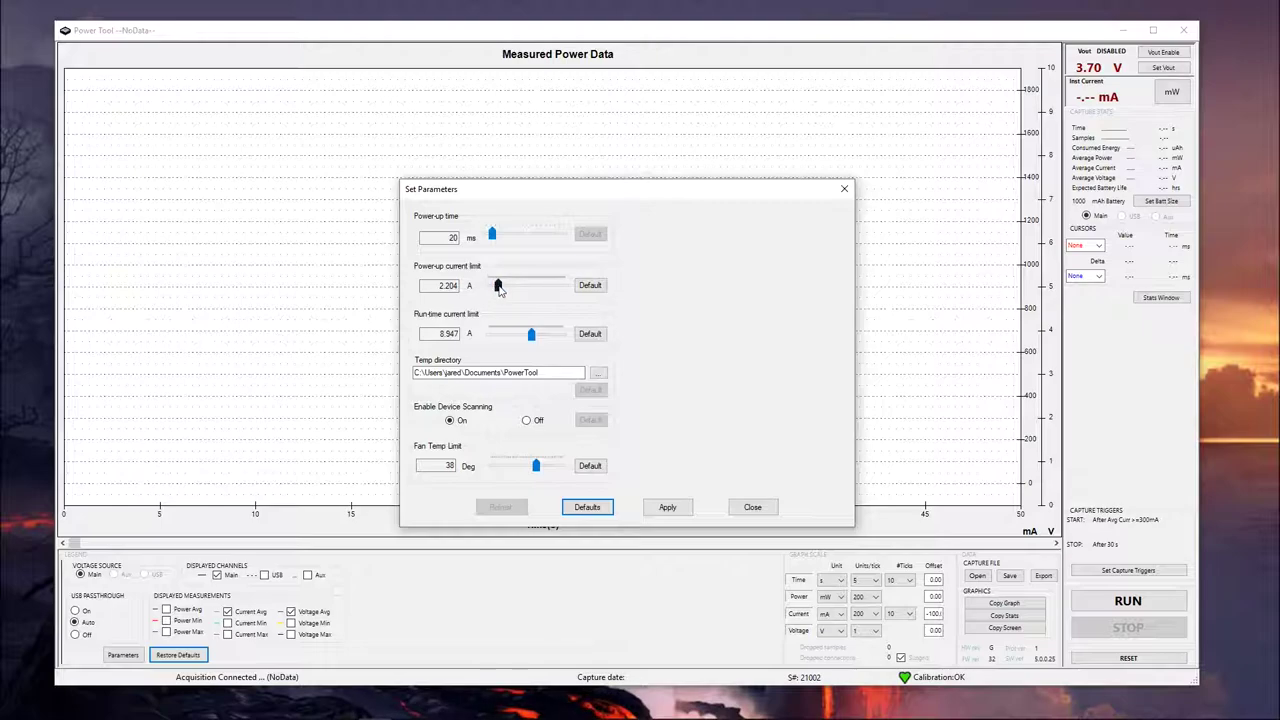
left_click_drag(499, 288, 519, 289)
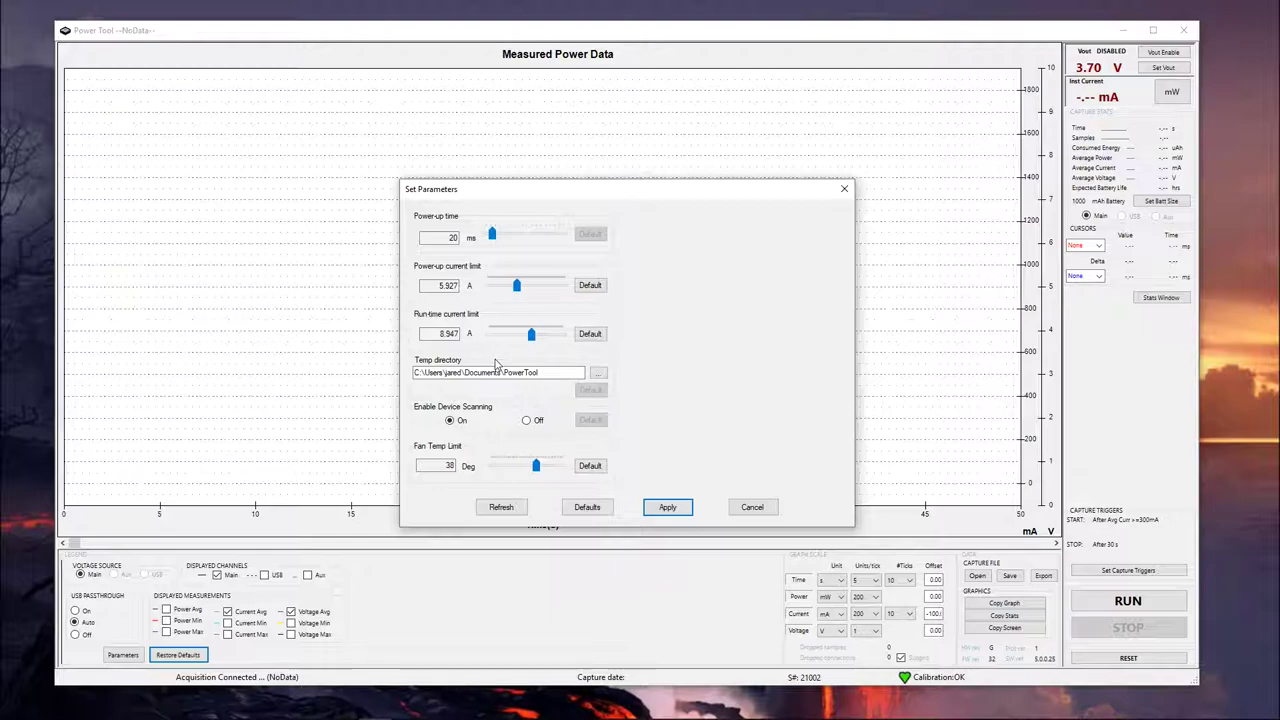
Cancel the Set Parameters edits to bring up the 'Abandon changes?' prompt.
left_click(545, 373)
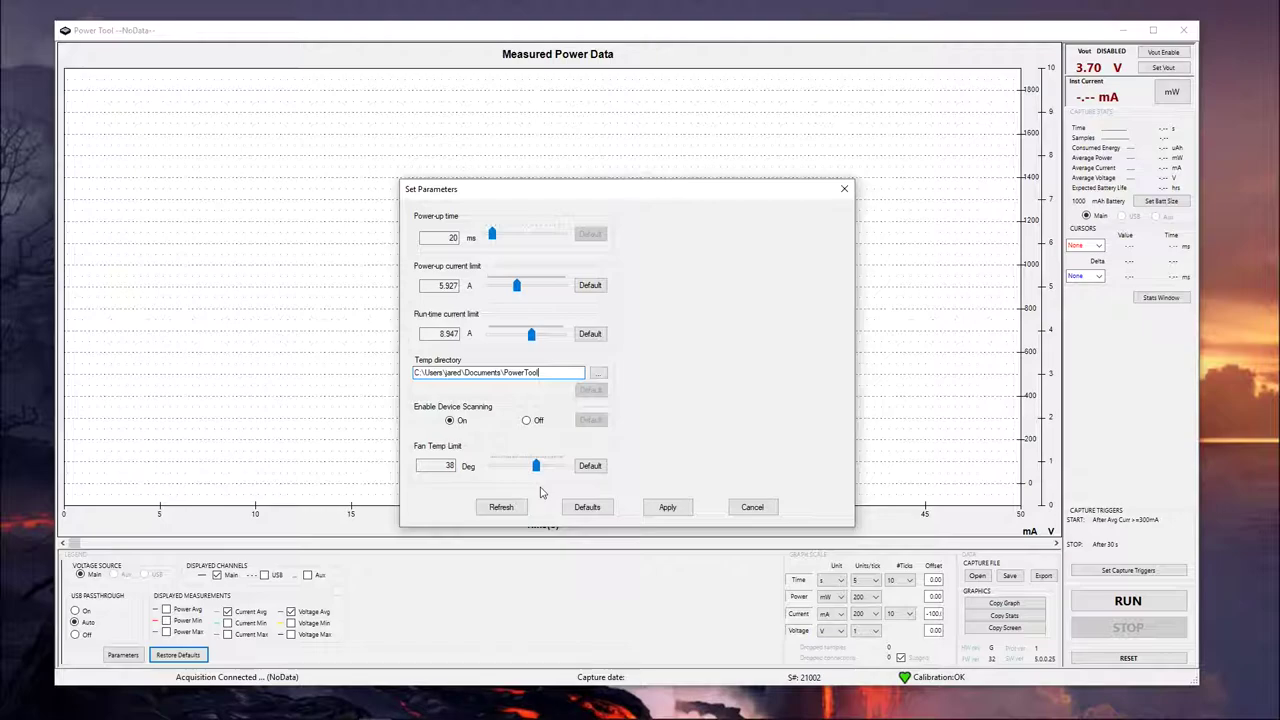
left_click(750, 507)
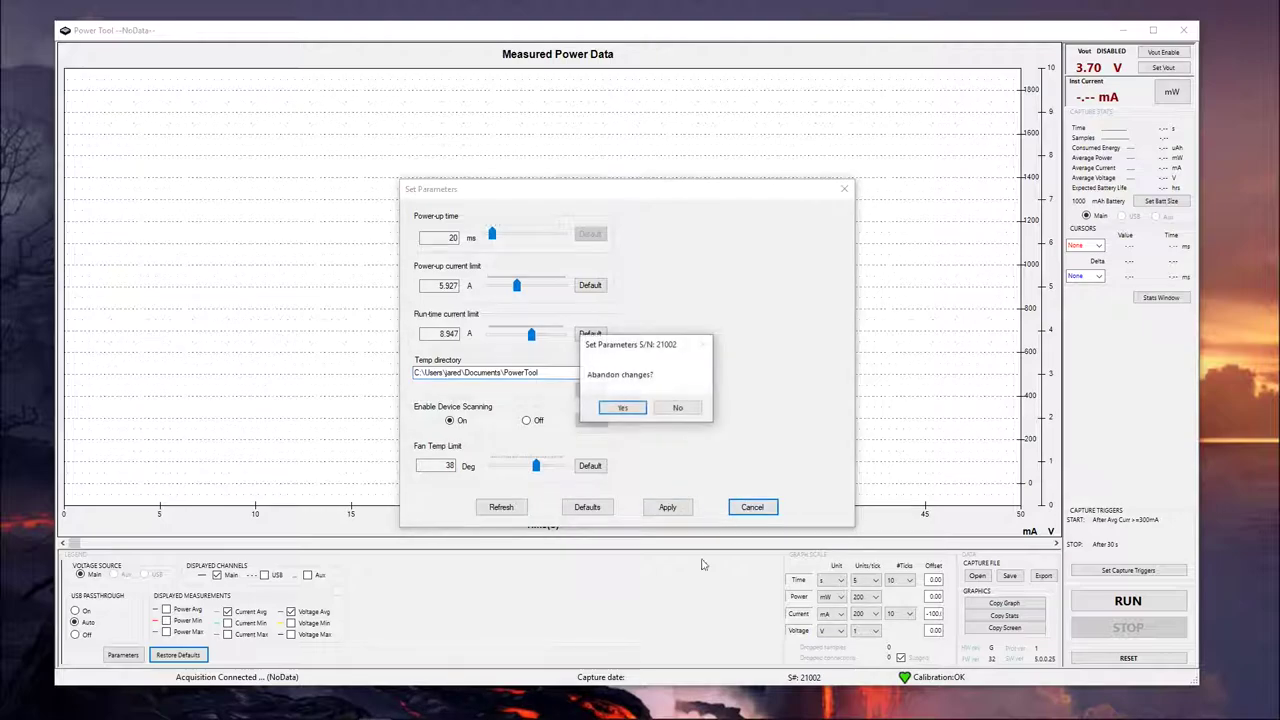
Abandon the parameter edits and switch the power unit to W.
left_click(623, 407)
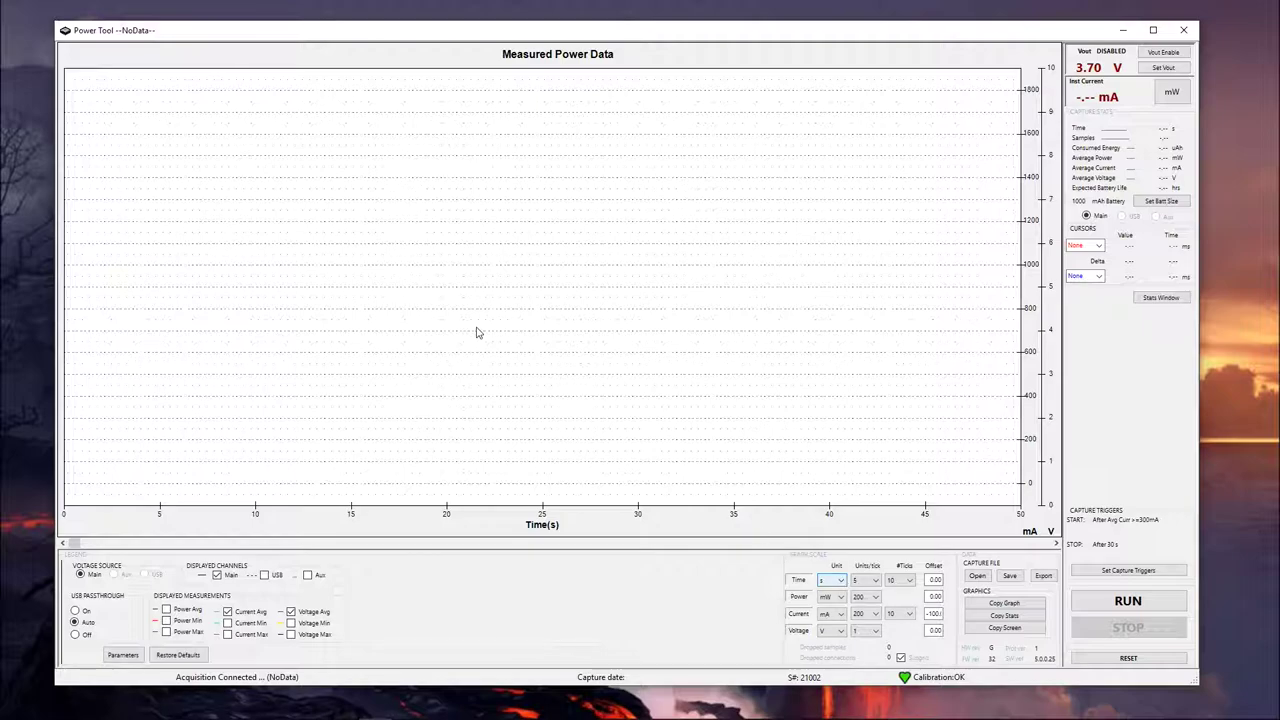
left_click(840, 597)
left_click(838, 604)
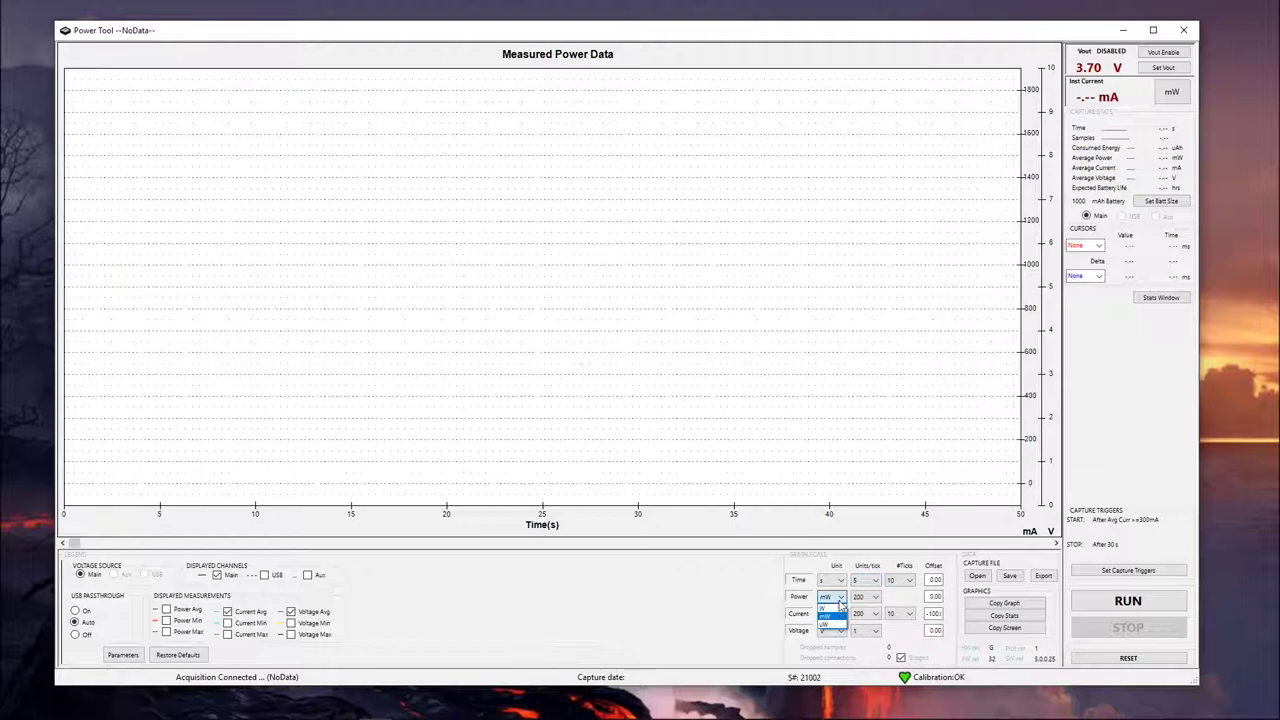
left_click(840, 613)
left_click(830, 621)
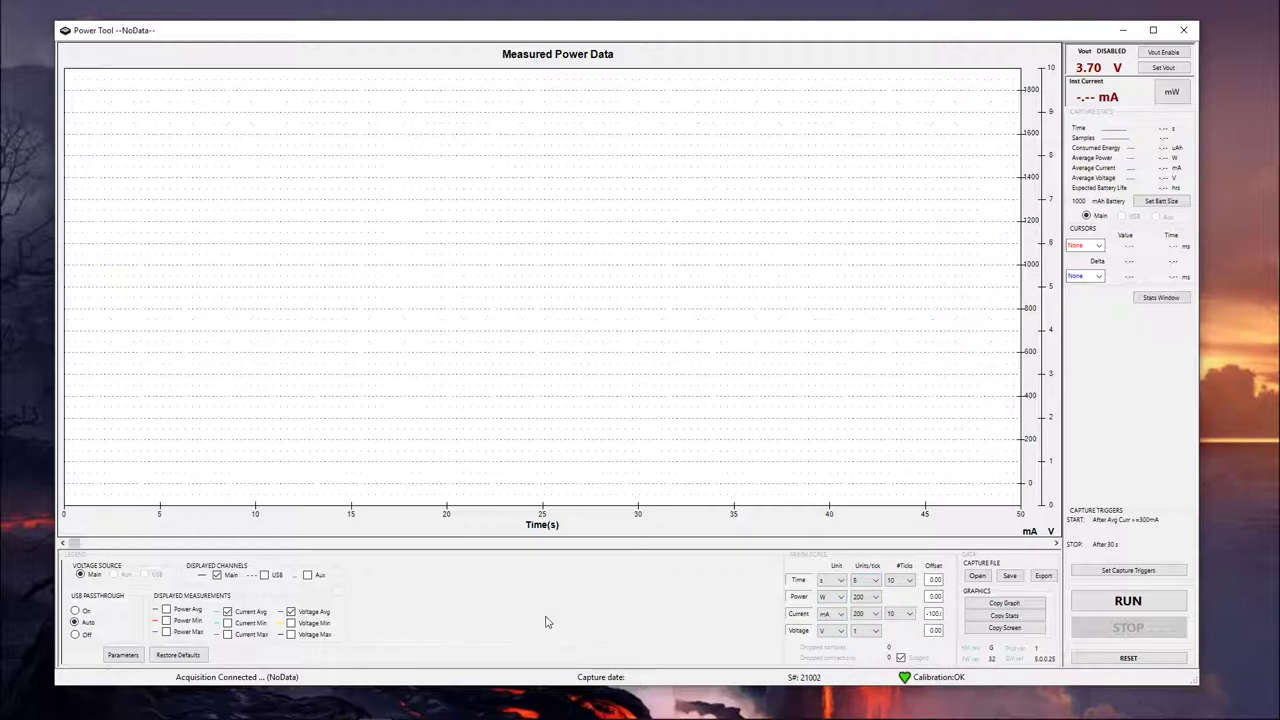
Return the power unit to mW and show the Power Avg trace on a 0–2000 mW axis.
left_click(830, 597)
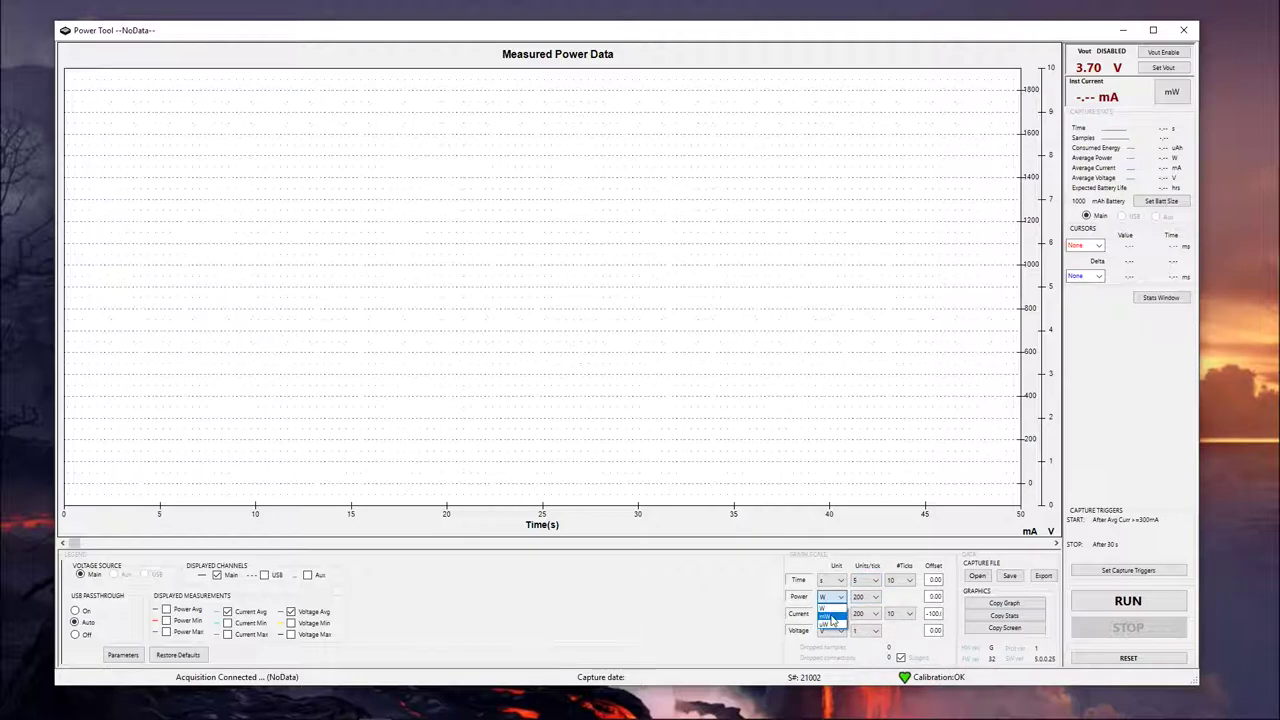
left_click(830, 612)
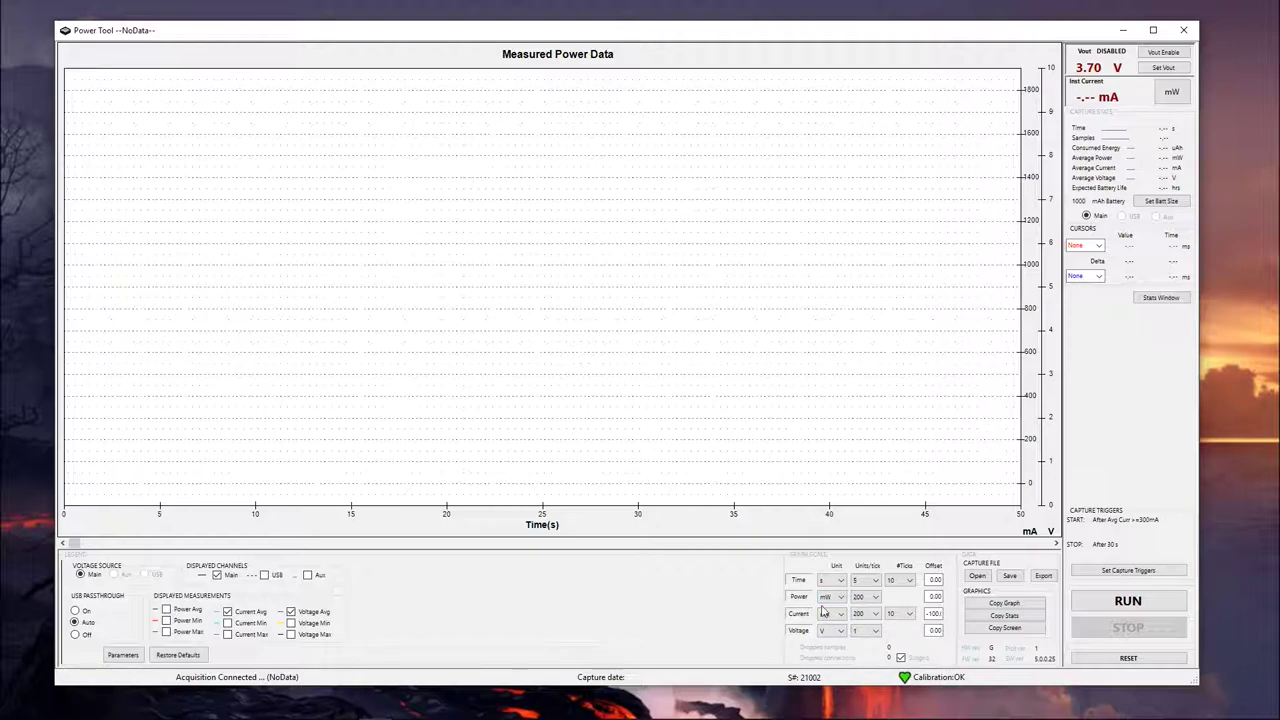
left_click(187, 610)
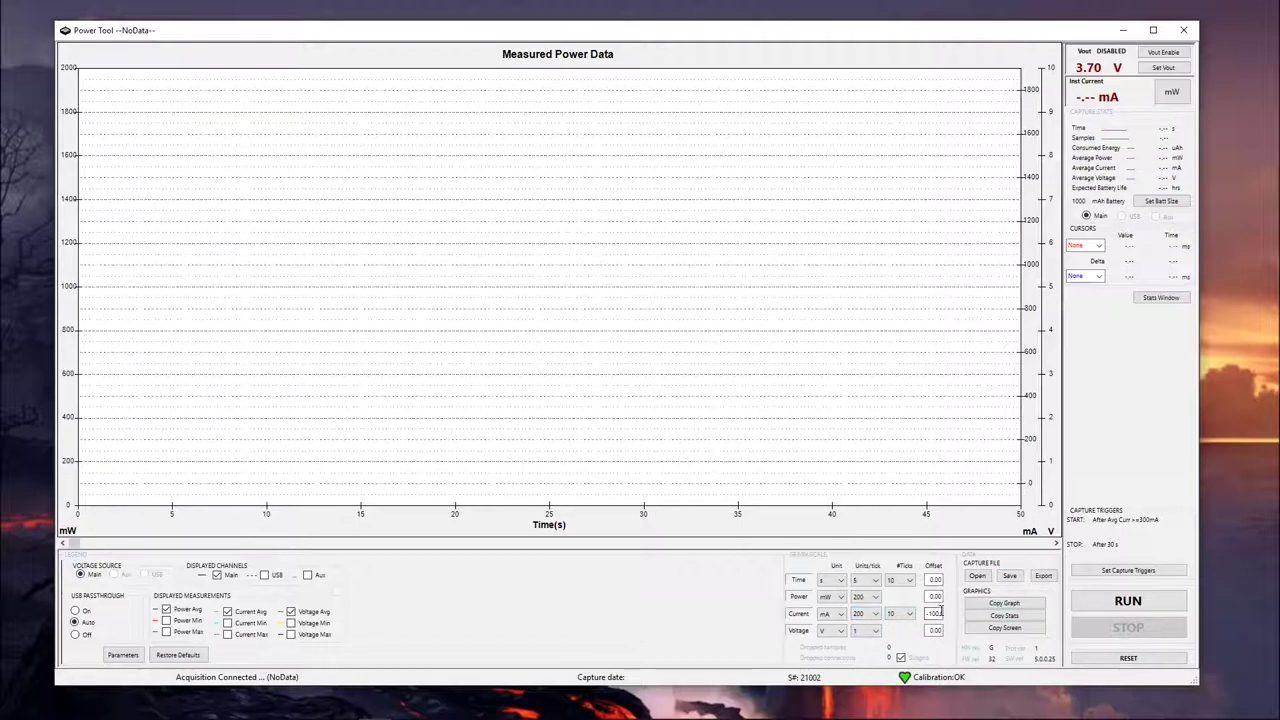
left_click(936, 612)
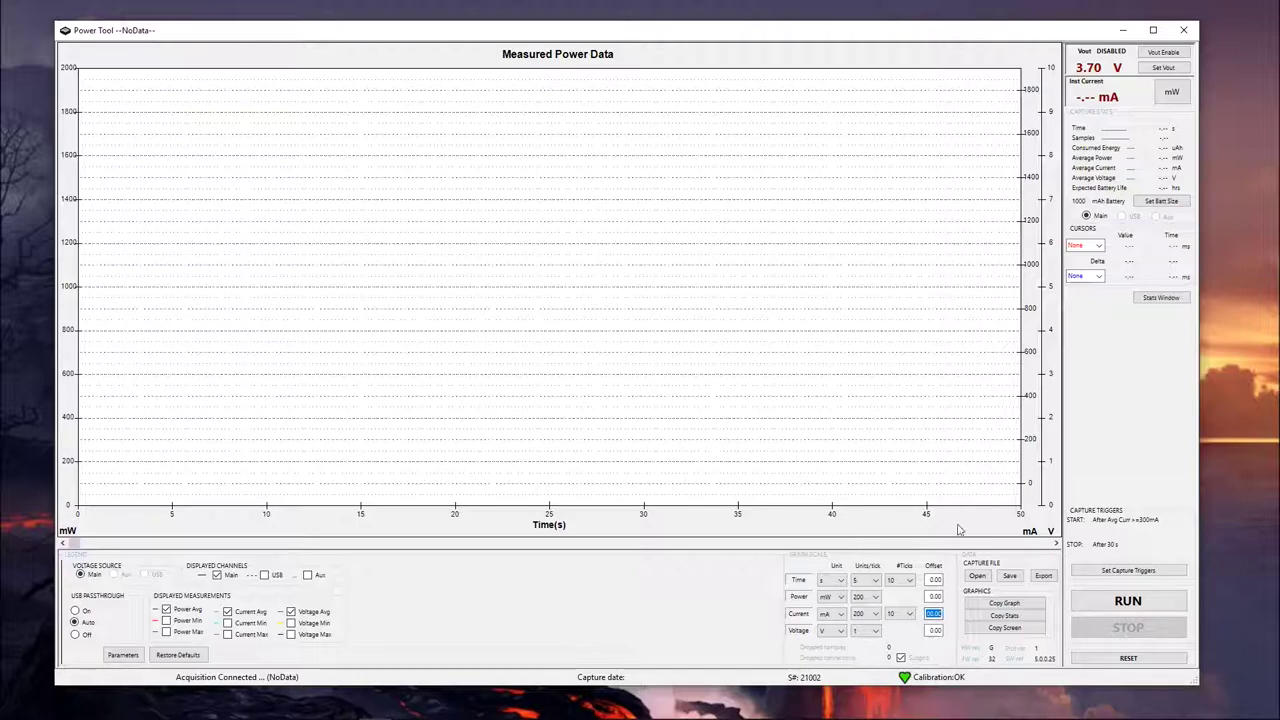
Leave the Current offset field with its value unchanged.
left_click(988, 491)
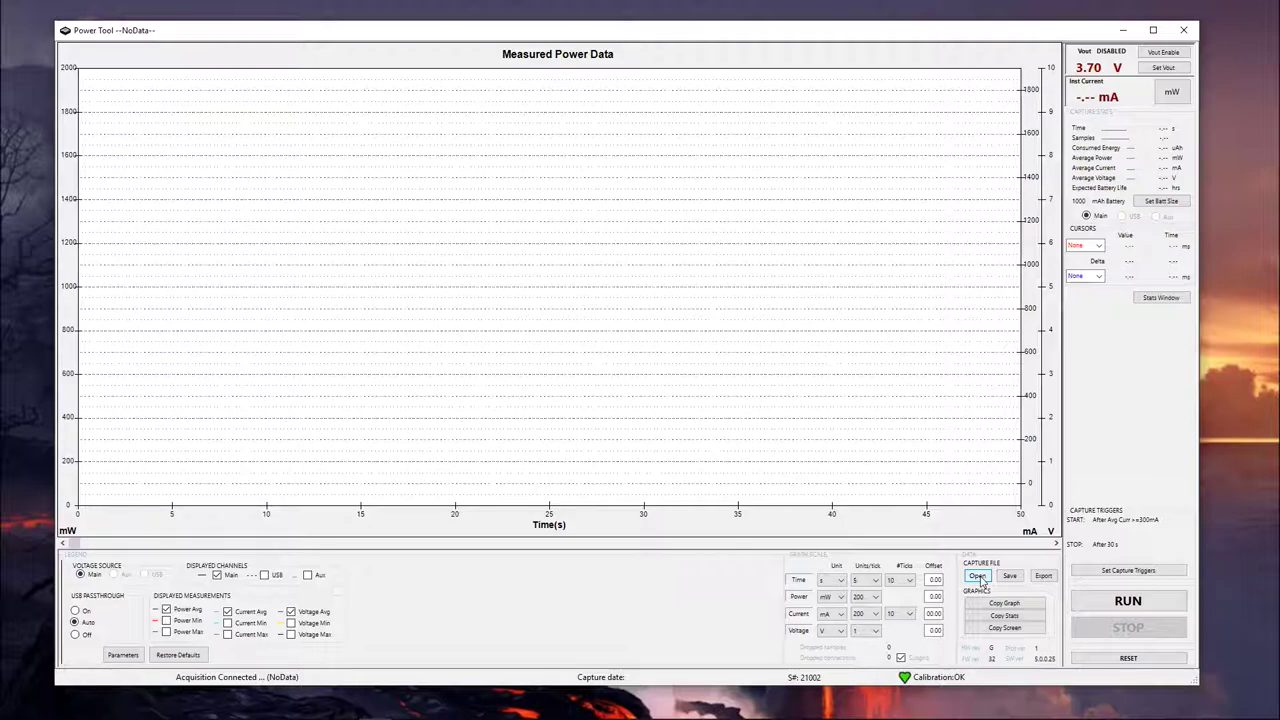
Load the saved capture cellPhone_powerup.pt5.
left_click(977, 577)
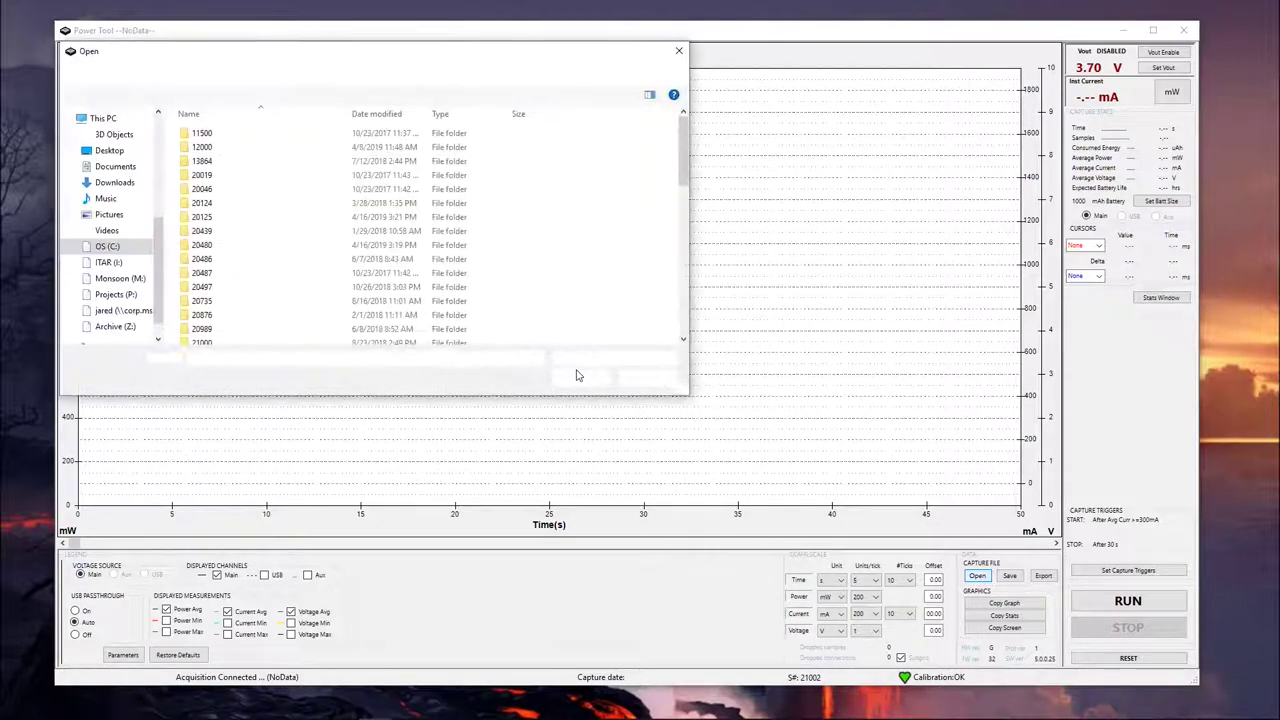
scroll(470, 300, "down", 10)
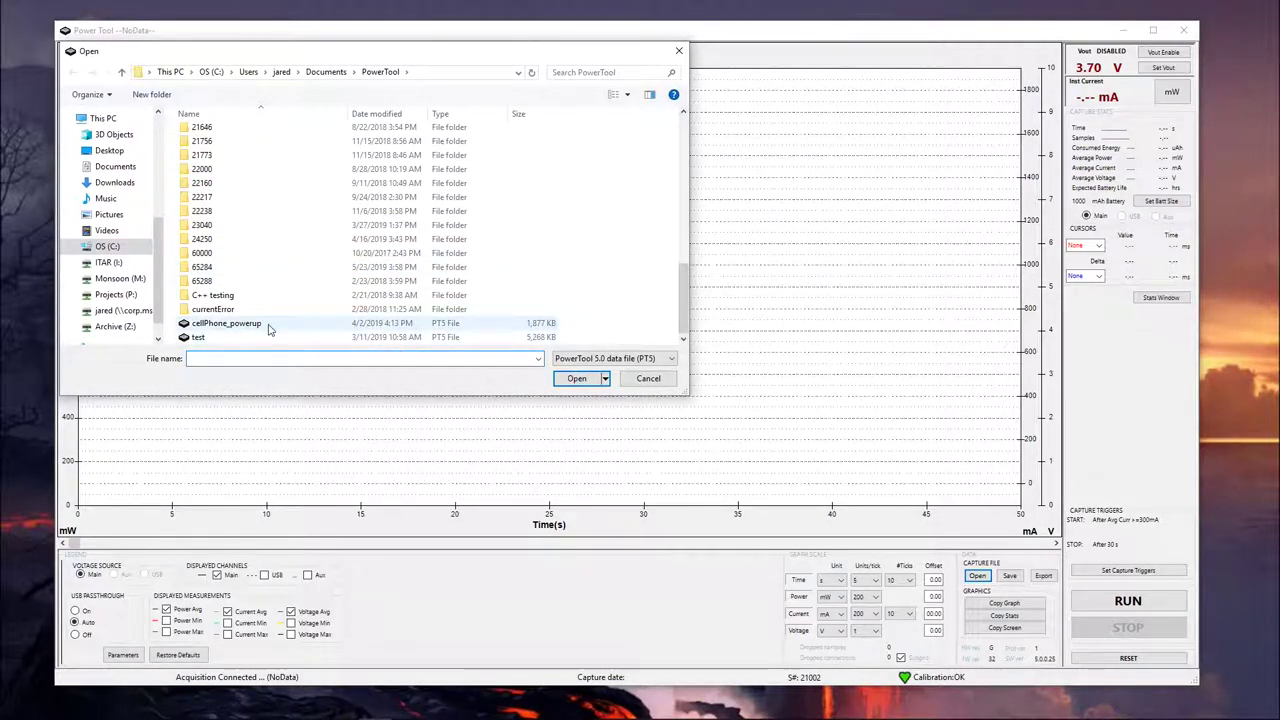
double_click(230, 323)
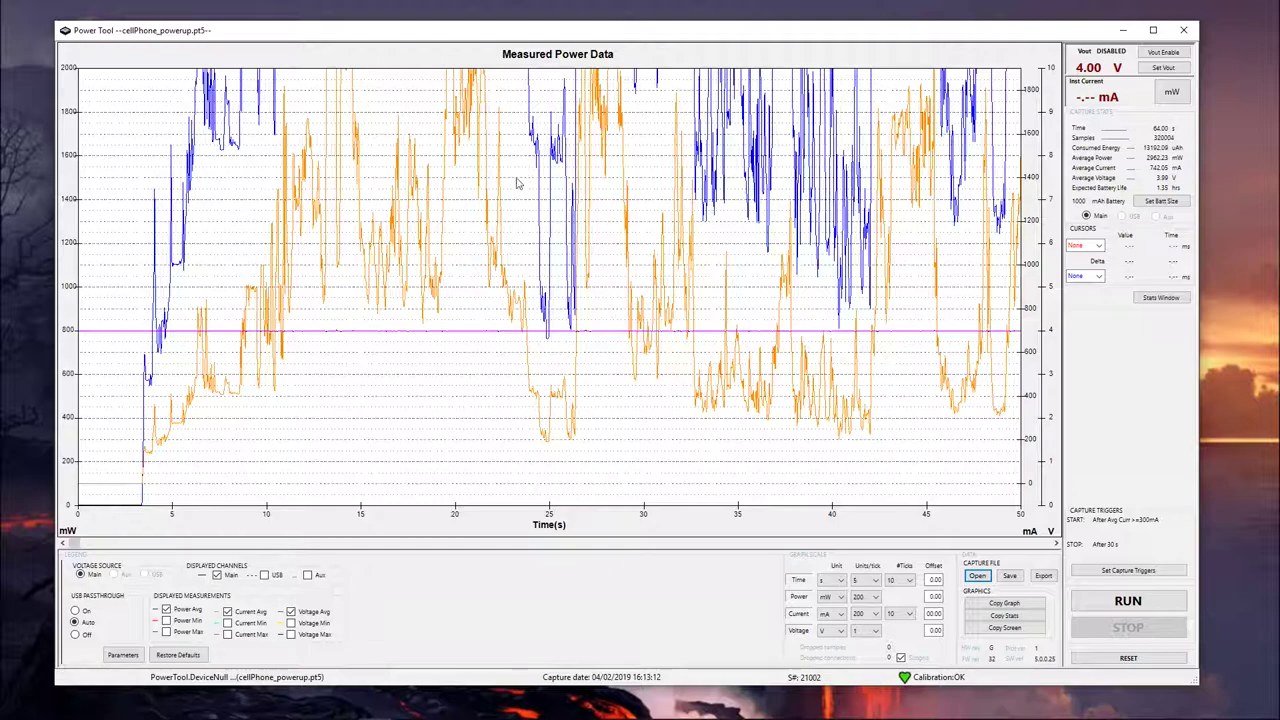
Set the current scale to 20 ticks.
left_click(872, 614)
left_click(860, 640)
left_click(908, 613)
left_click(903, 657)
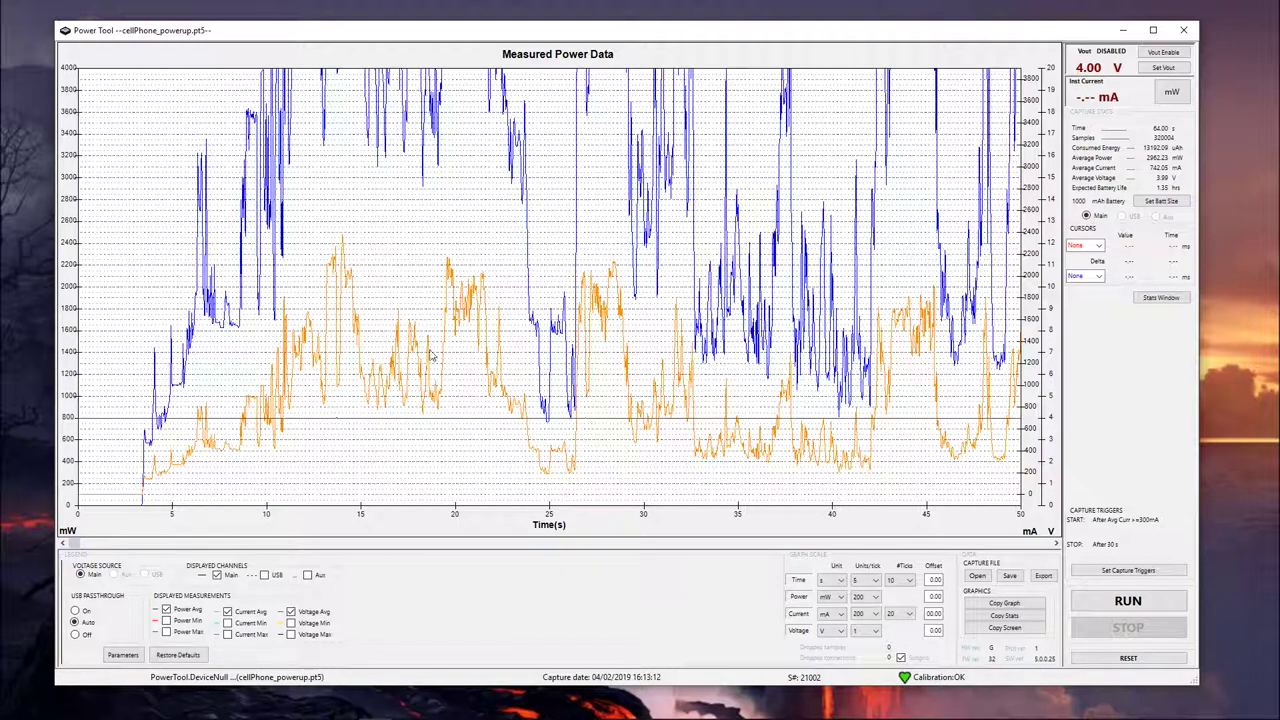
Abandon the Save As, then bring up Export Options with CSV, all samples, entire time range.
left_click(1009, 576)
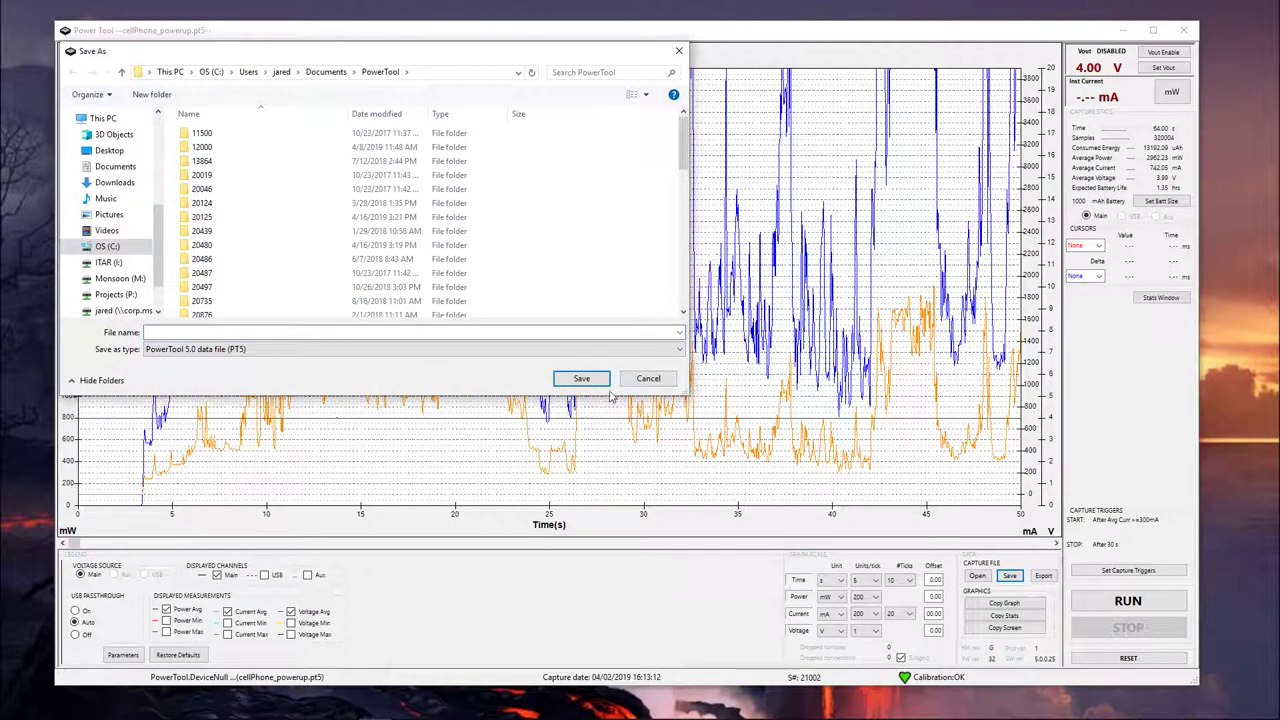
left_click(640, 379)
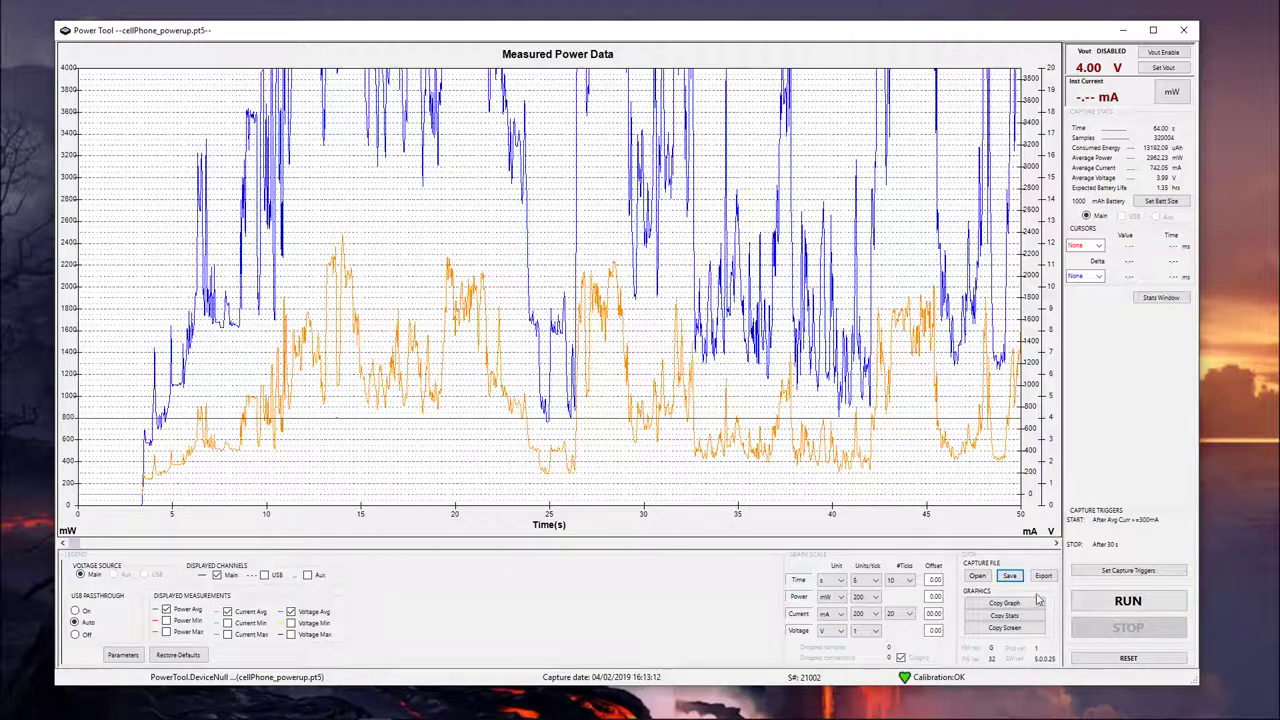
left_click(1041, 577)
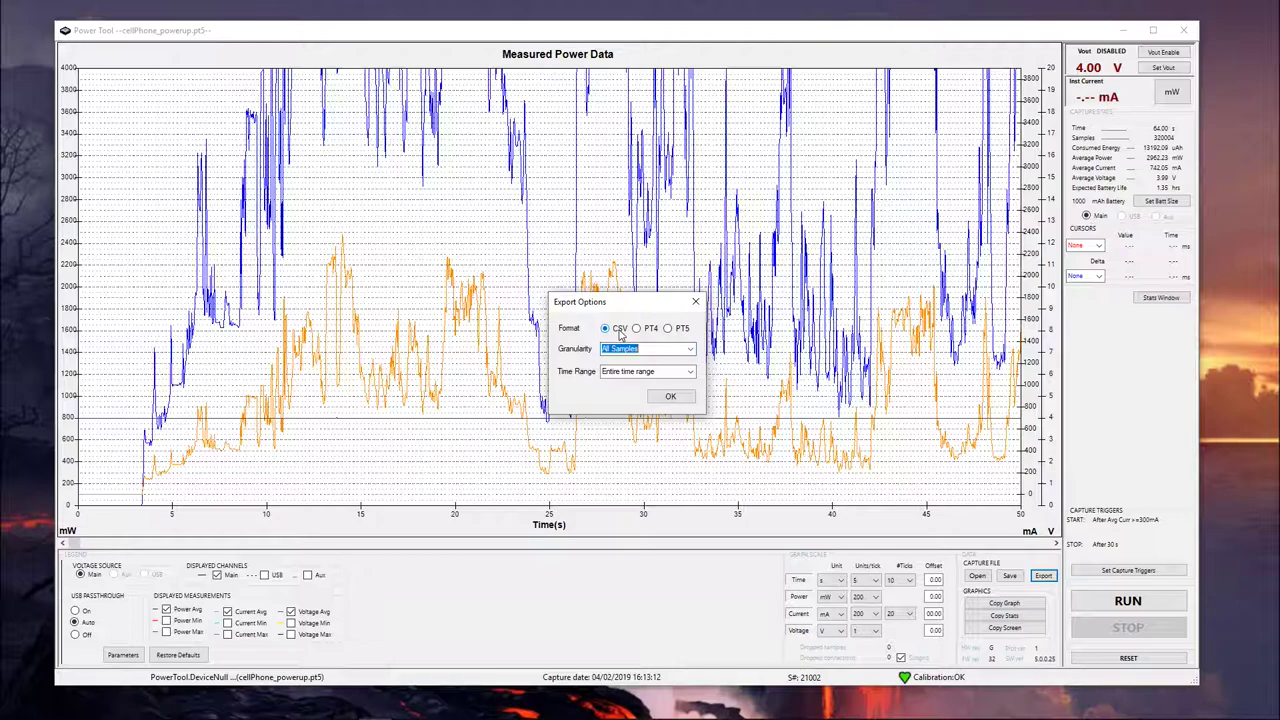
Close Export Options without exporting, keeping All Samples granularity.
left_click(684, 347)
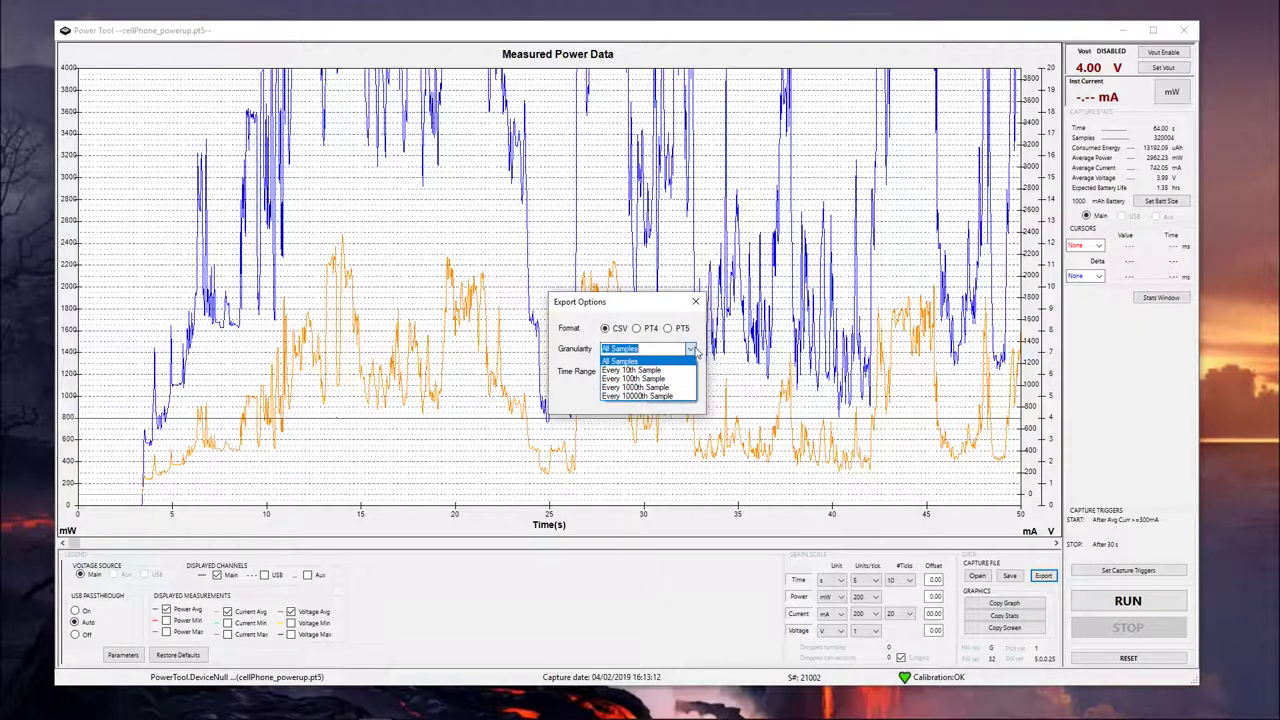
left_click(690, 348)
left_click(695, 301)
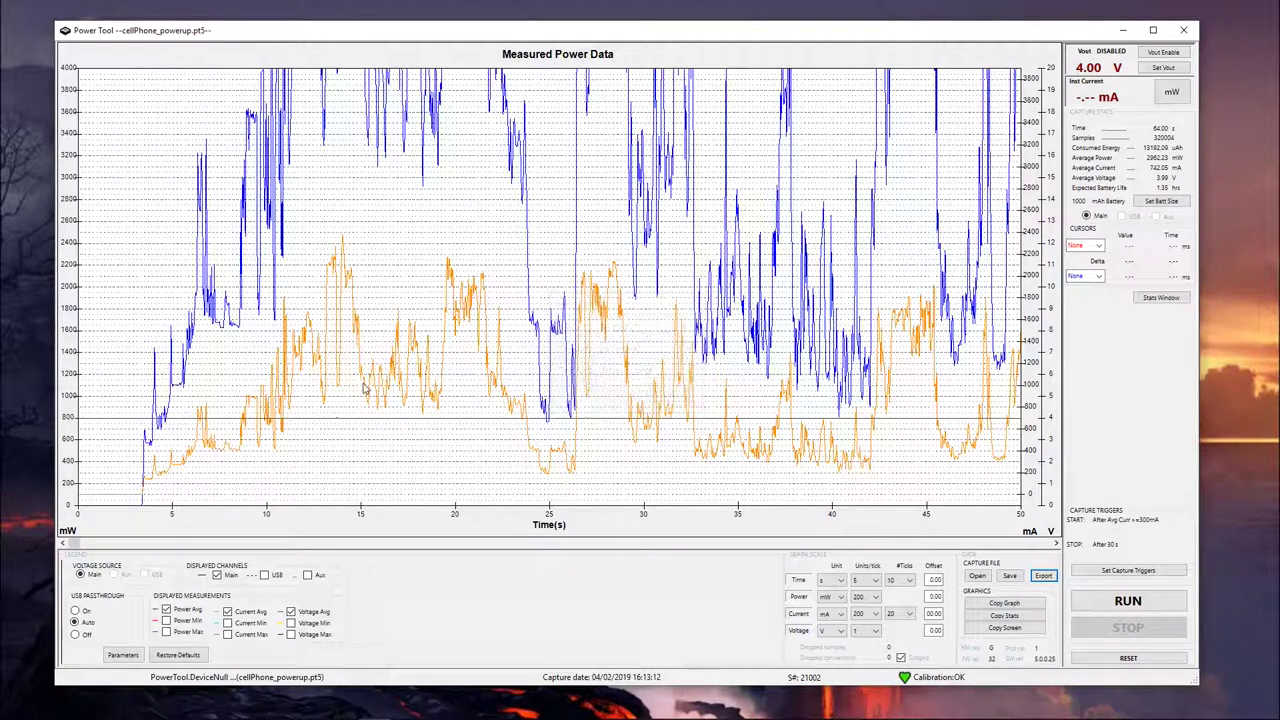
Try a selected-range export setting, then reselect about 19–20 s for a 1.10 s span.
left_click_drag(433, 405, 491, 429)
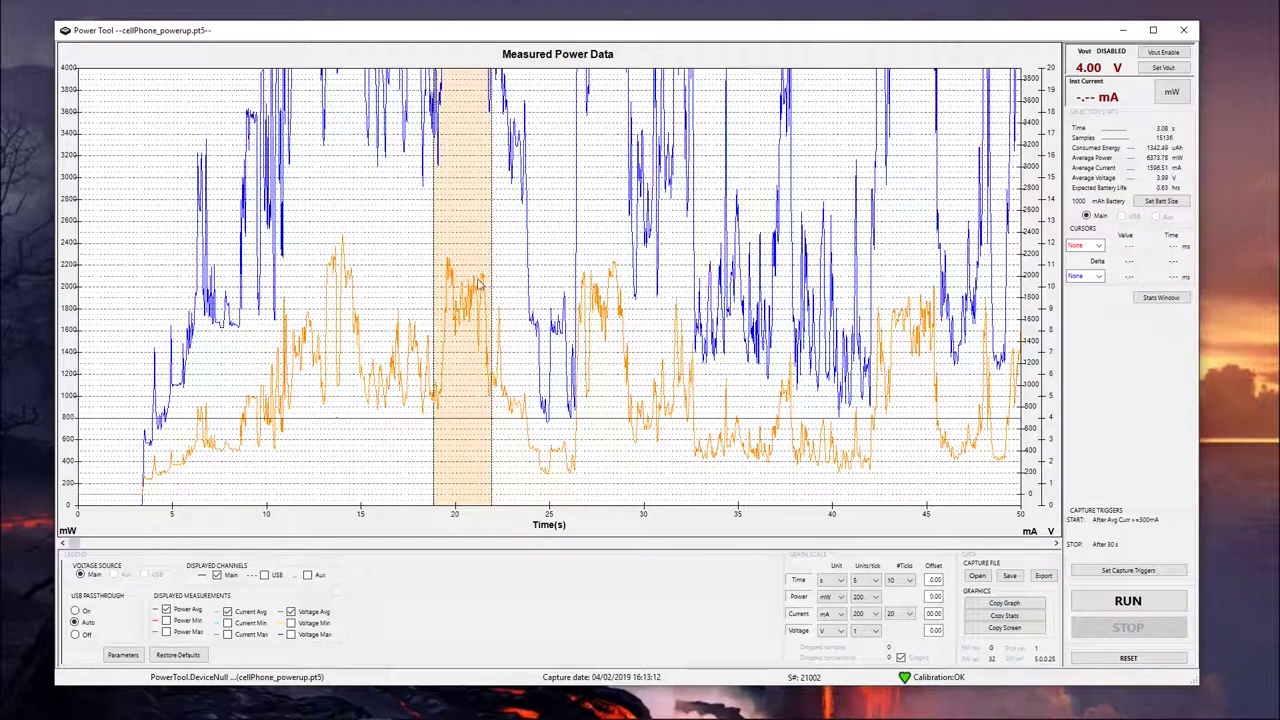
left_click(1043, 576)
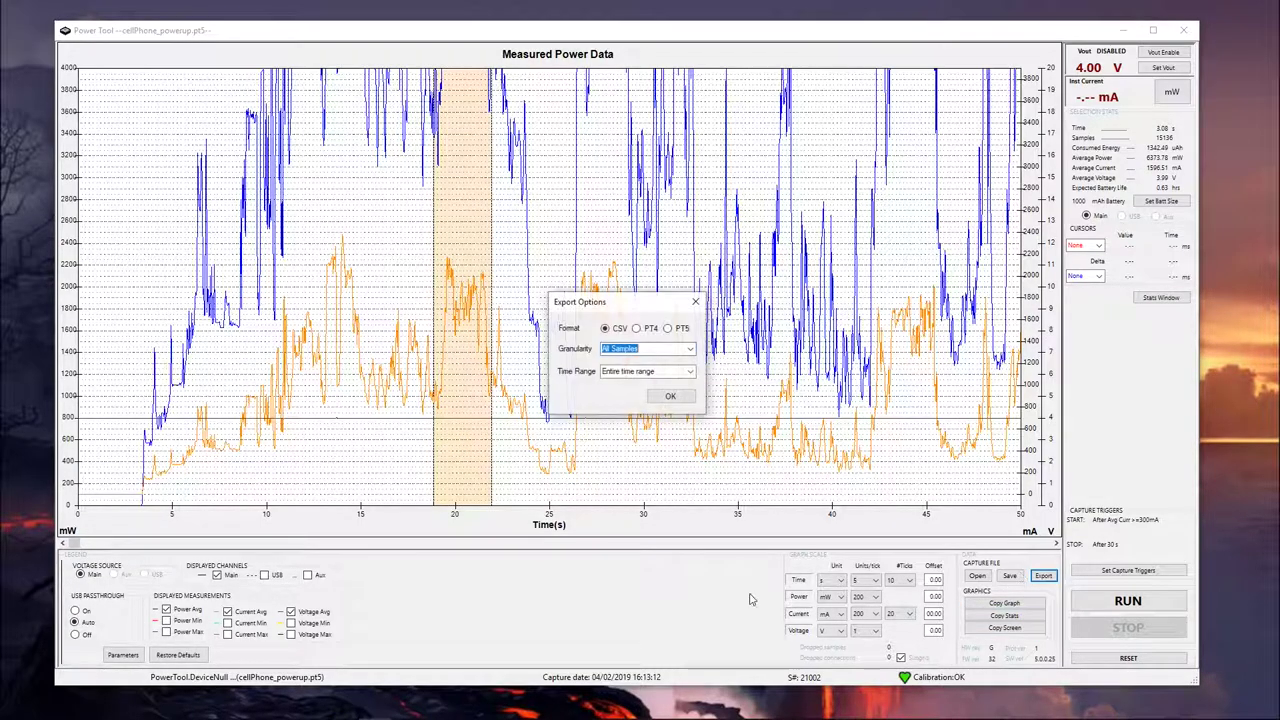
left_click(690, 371)
left_click(635, 392)
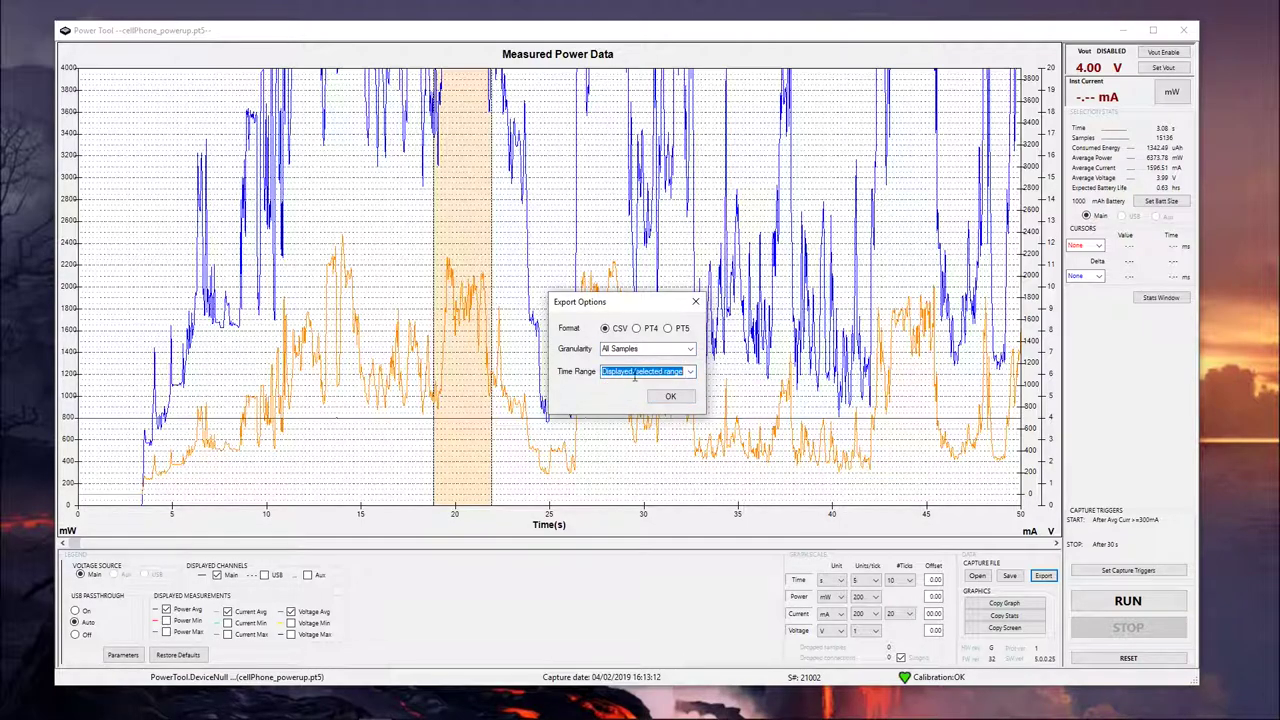
left_click(696, 301)
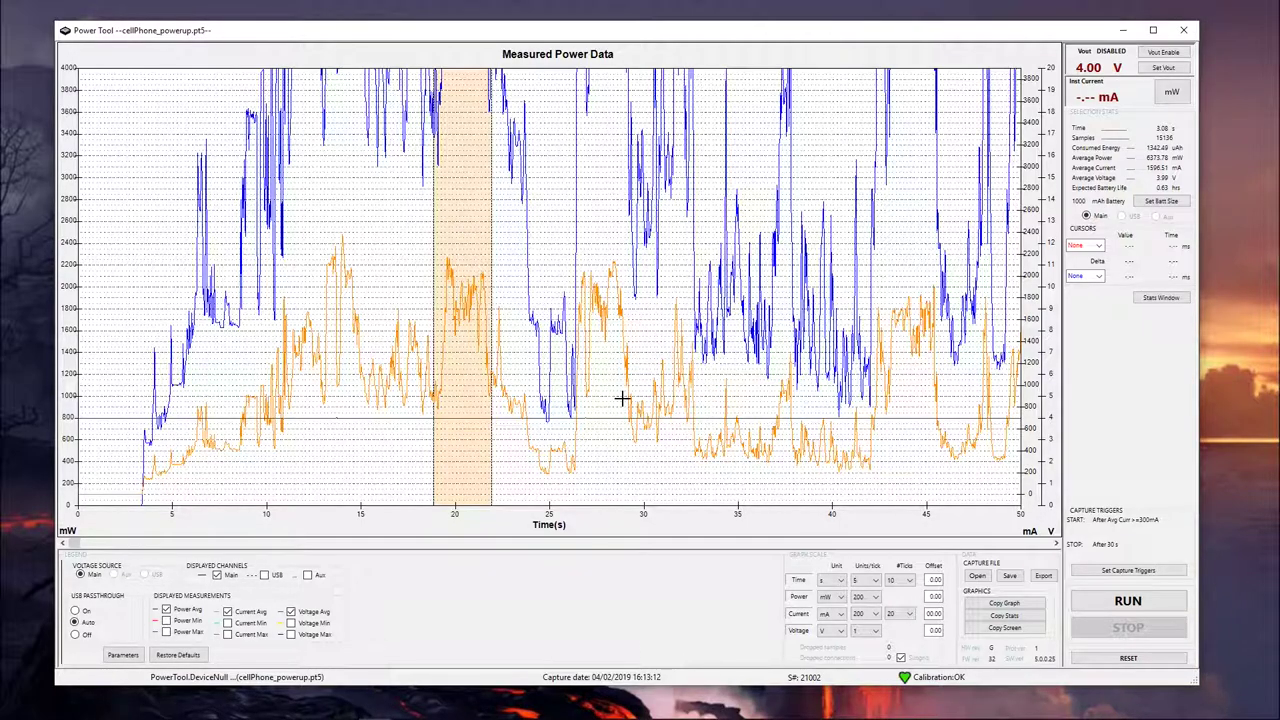
left_click(604, 355)
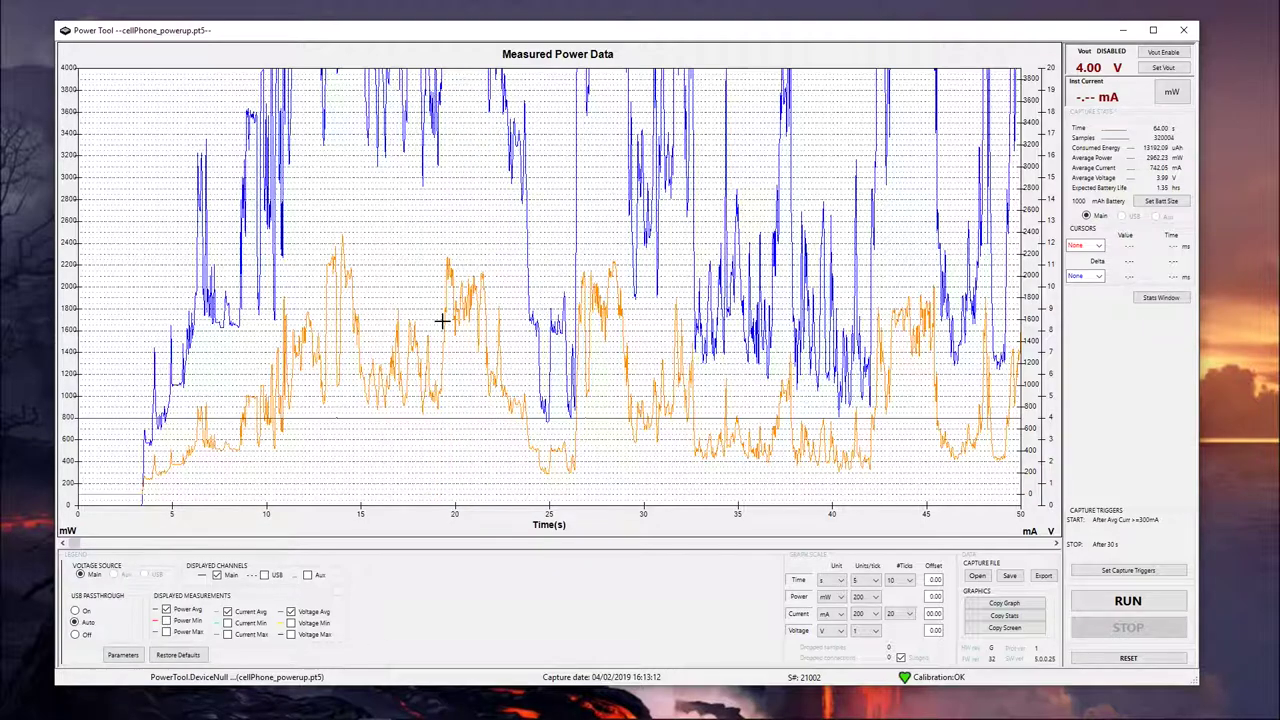
left_click_drag(438, 342, 458, 352)
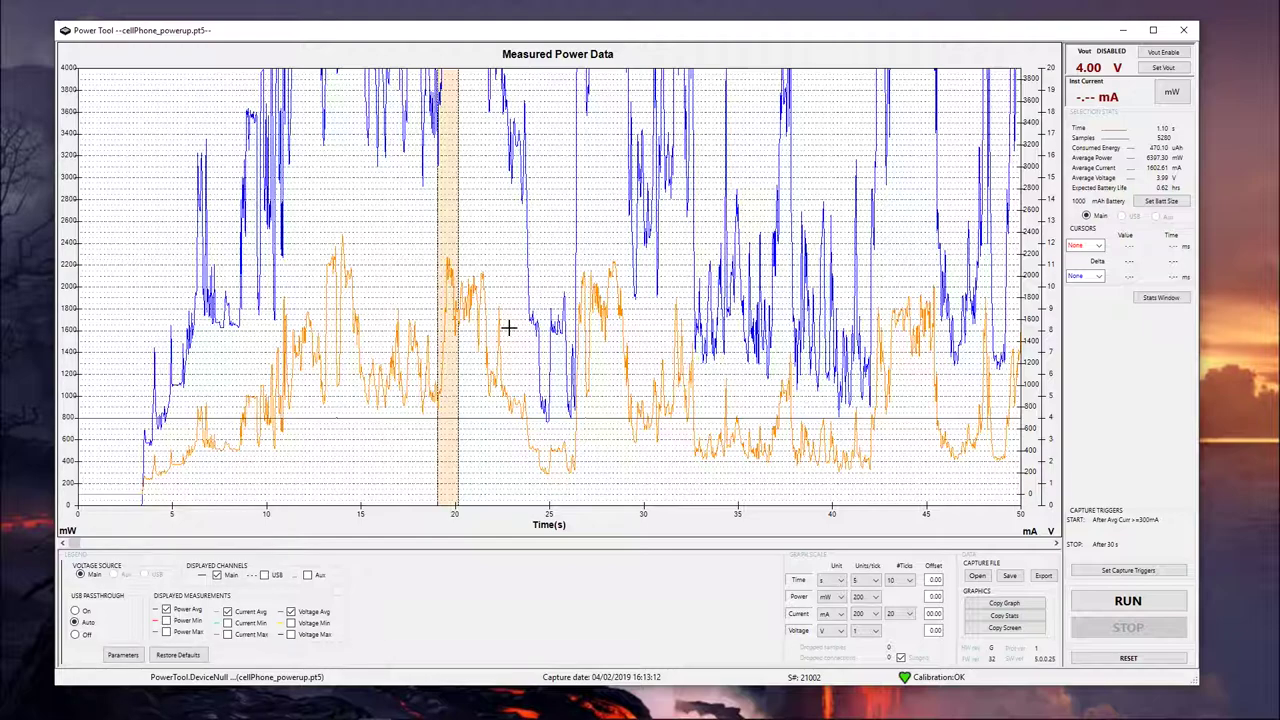
Clear the time selection and place a first cursor reading Current on the graph.
left_click(521, 396)
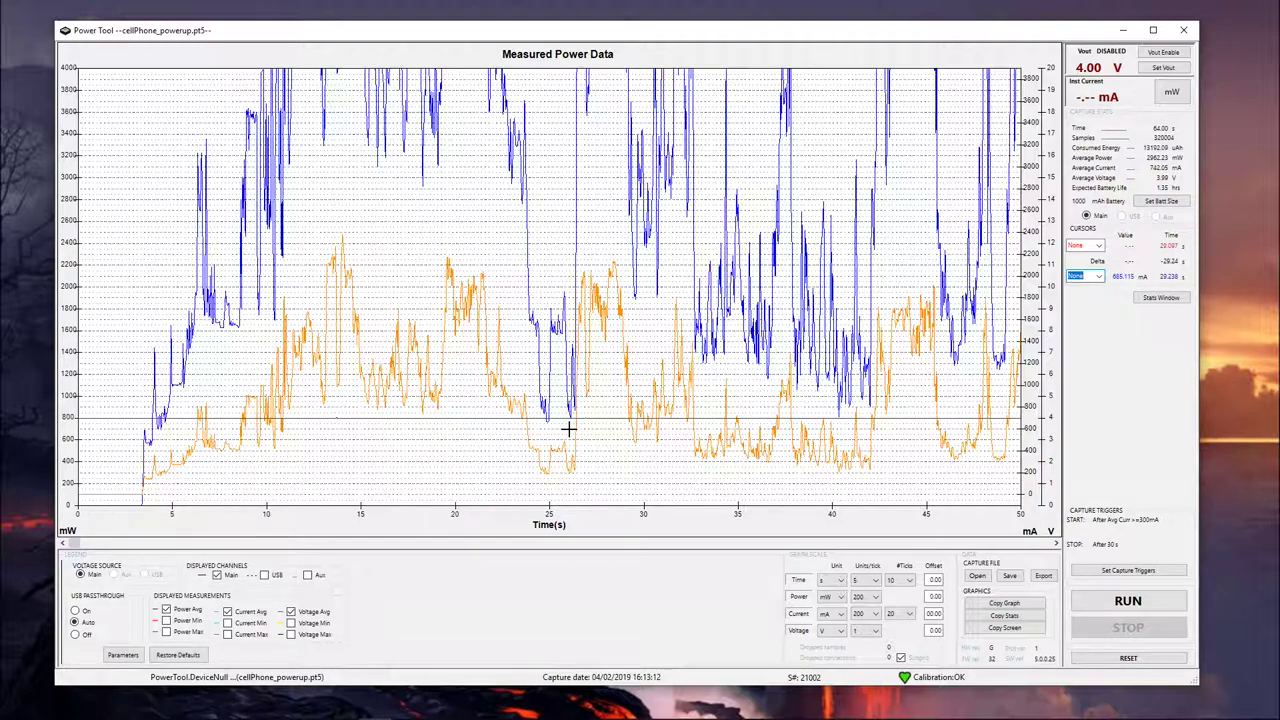
left_click(704, 370)
left_click(1099, 250)
left_click(1100, 278)
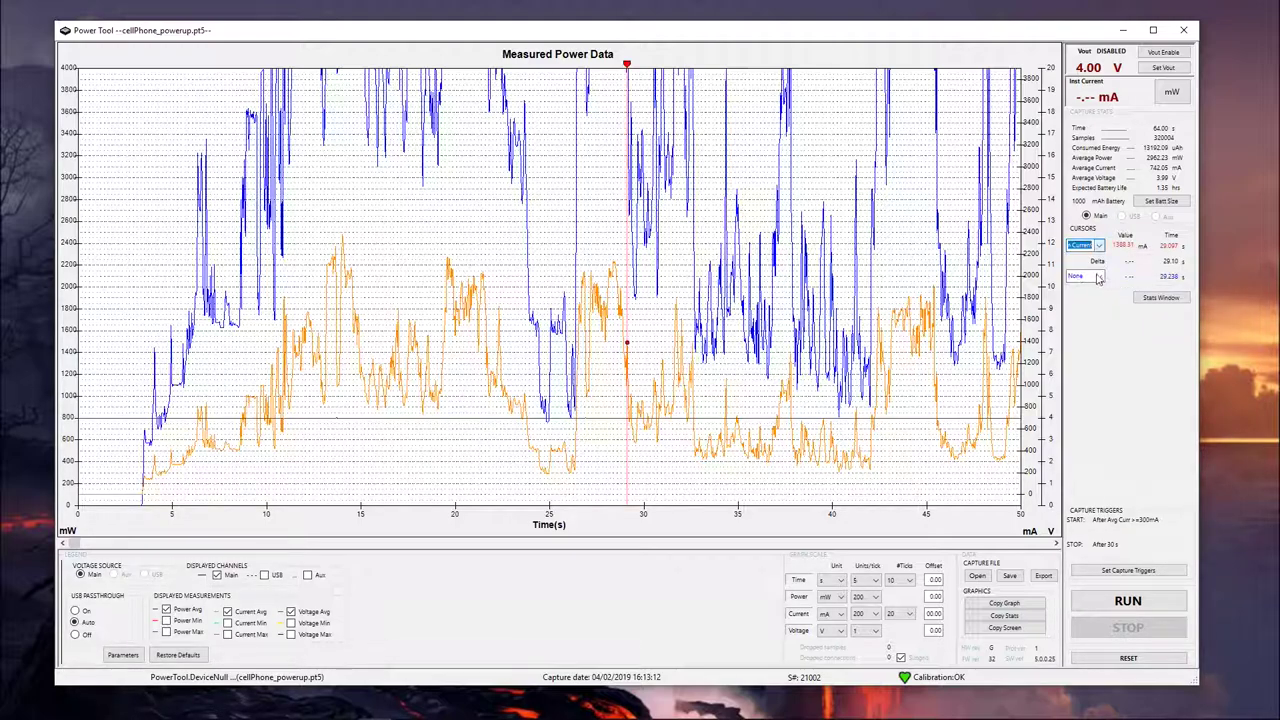
left_click_drag(627, 68, 626, 70)
Add a second cursor reading Avg Main Current and move it along the trace.
left_click(1099, 276)
left_click(1092, 302)
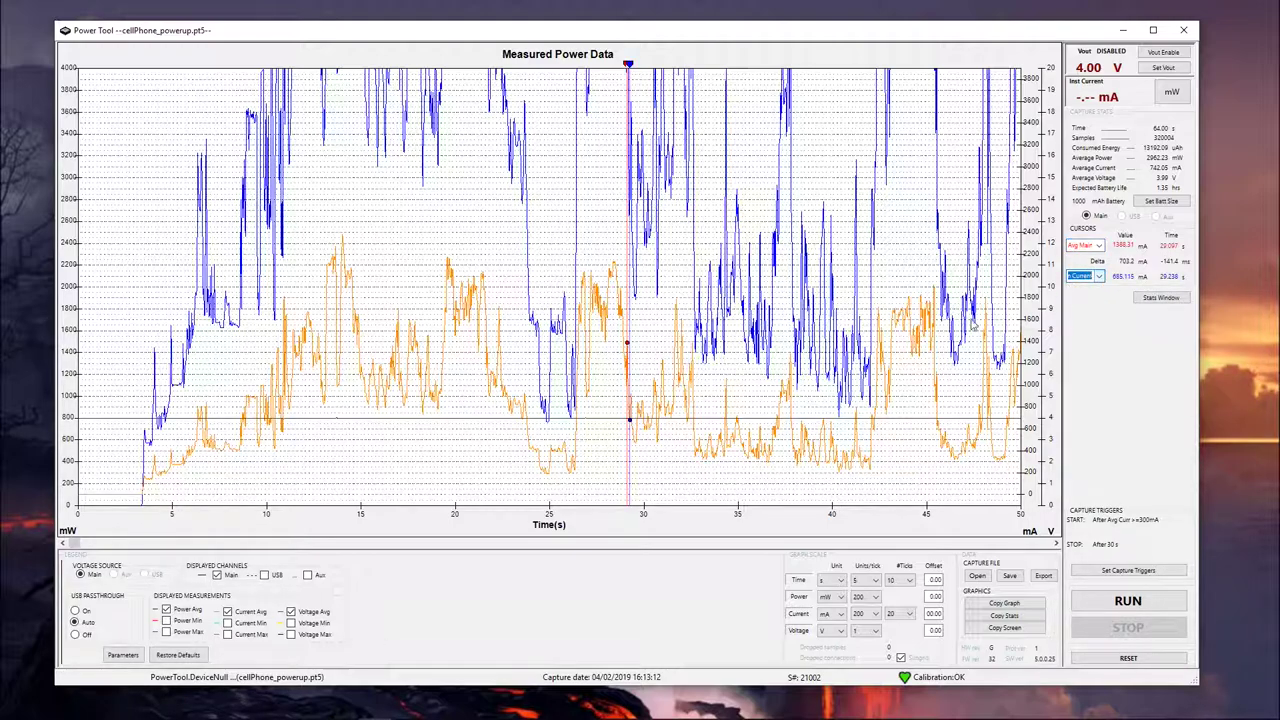
mouse_move(630, 68)
left_mouse_down()
mouse_move(643, 68)
mouse_move(627, 75)
left_mouse_up()
Set both measurement cursors back to None.
left_click(1098, 245)
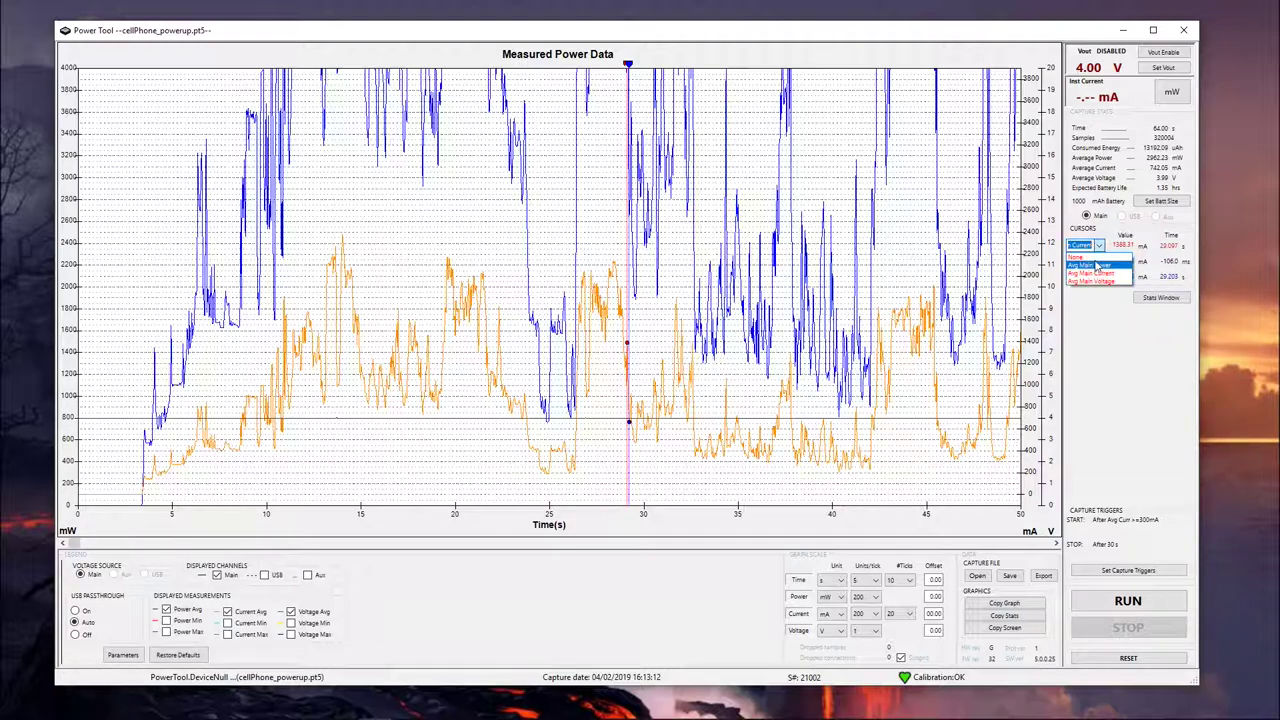
left_click(1086, 253)
left_click(1099, 276)
left_click(1090, 284)
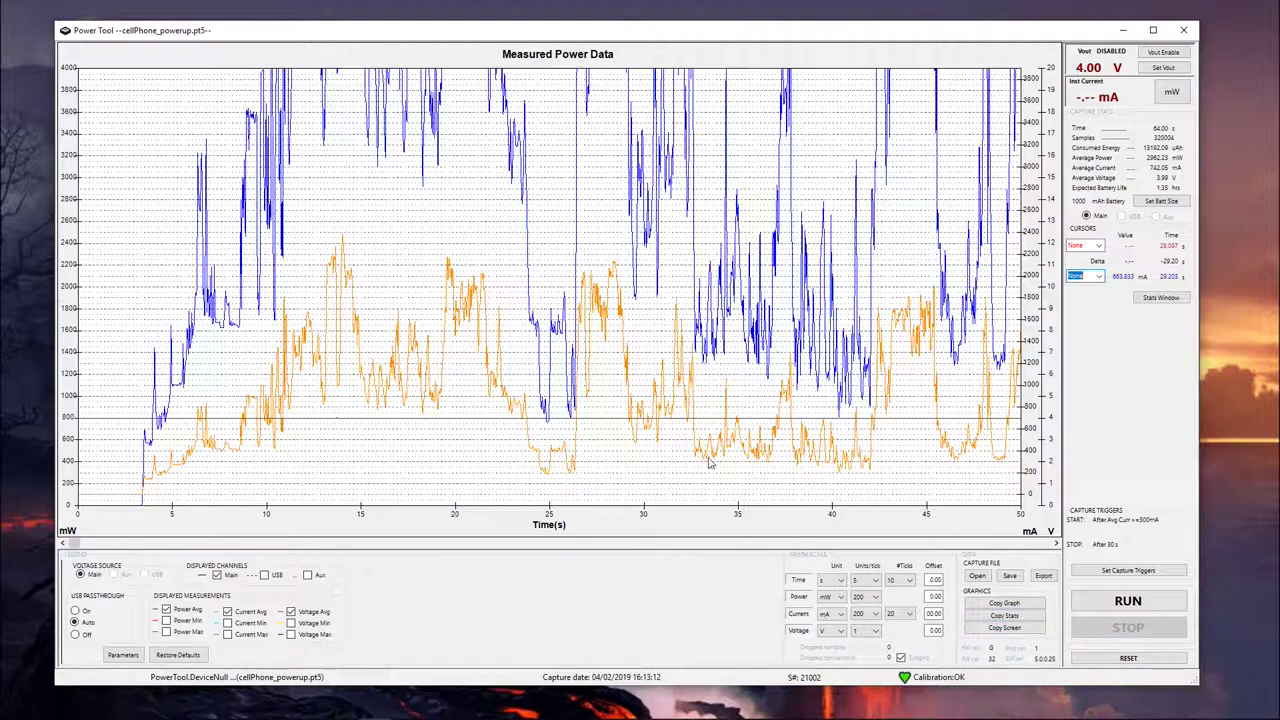
Open the Capture Stats window (2962.23 mW, 742.05 mA averages) and move the main window down.
left_click(1004, 603)
left_click(1161, 297)
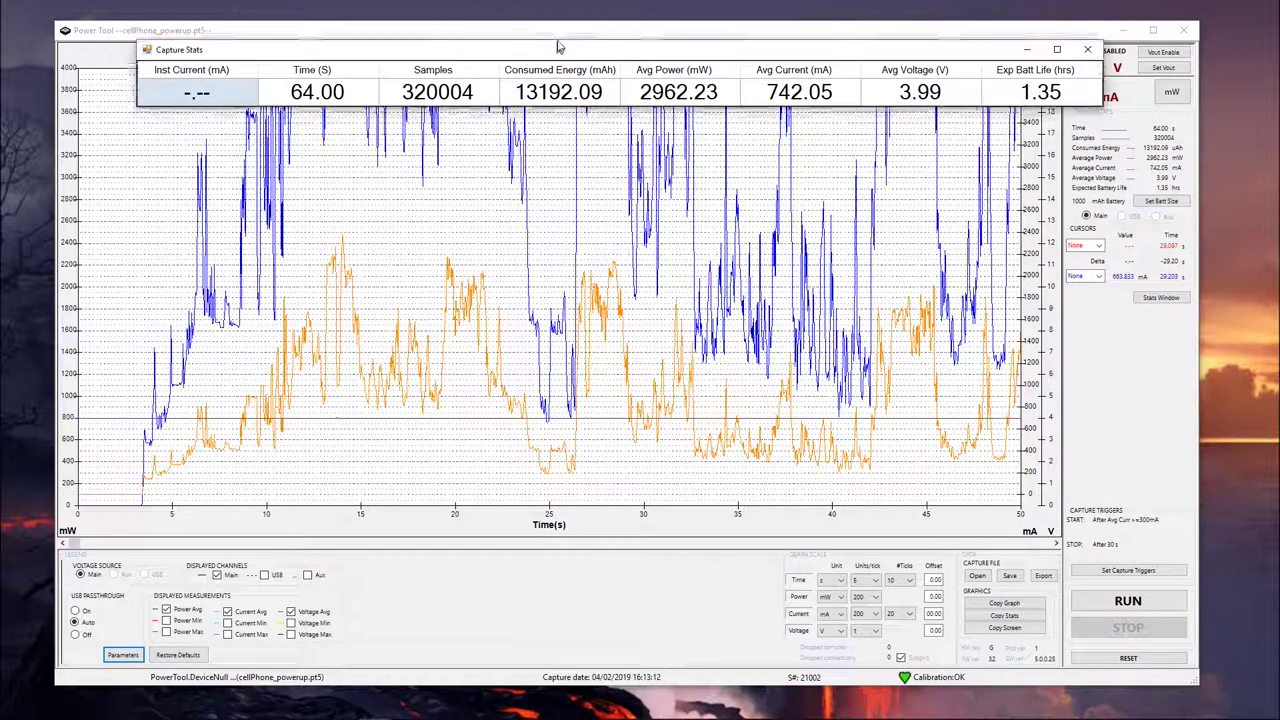
left_click(713, 90)
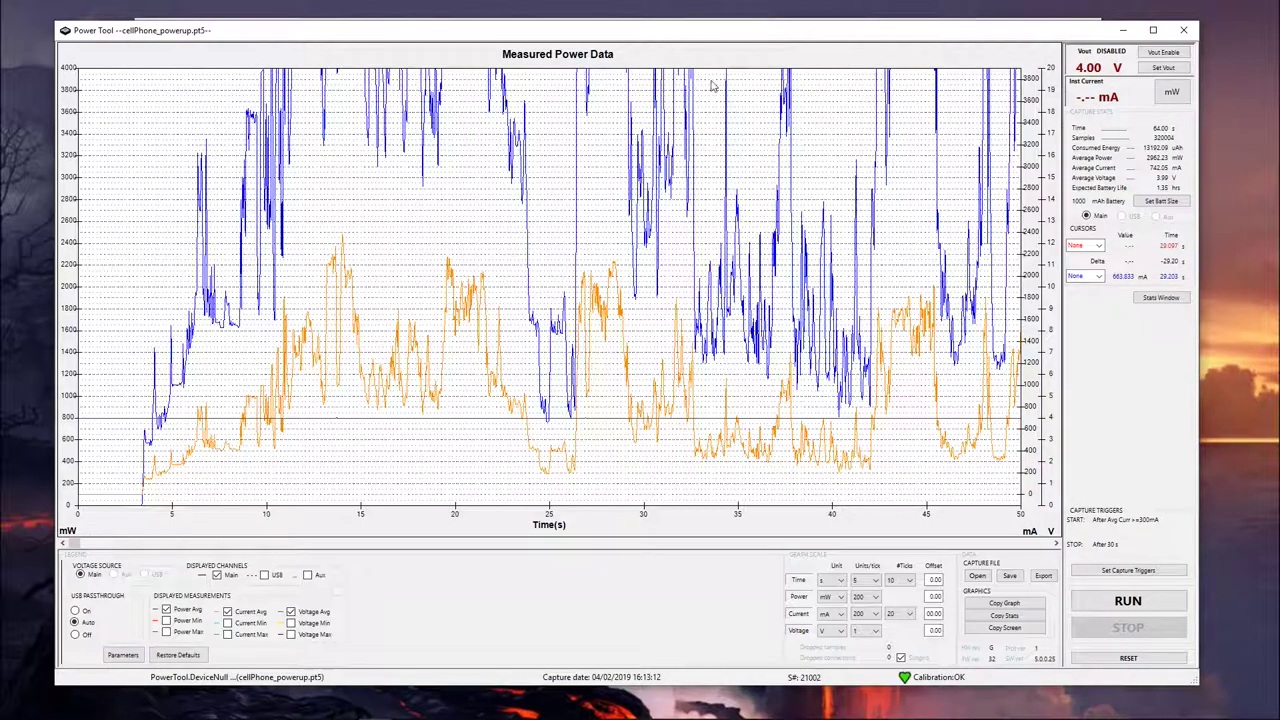
left_click_drag(723, 38, 723, 78)
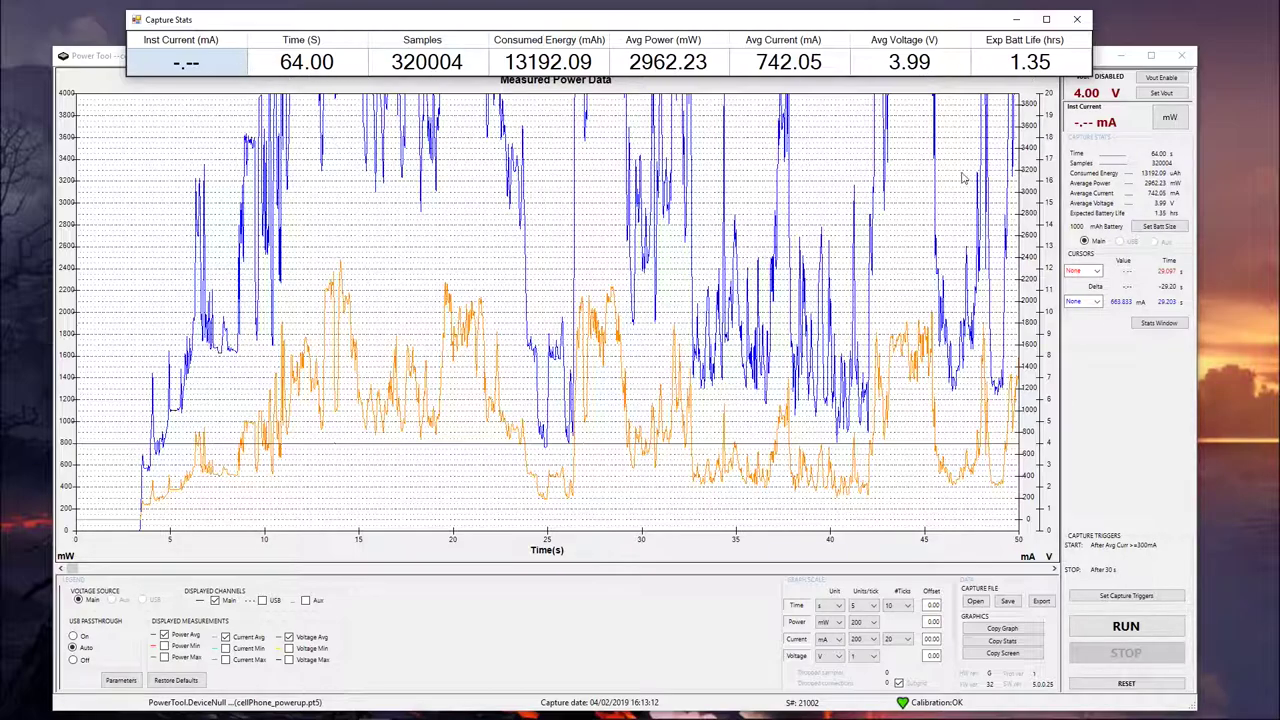
Close Capture Stats, enable Vout to power the phone, and start a new triggered ~30 s capture.
left_click(1078, 20)
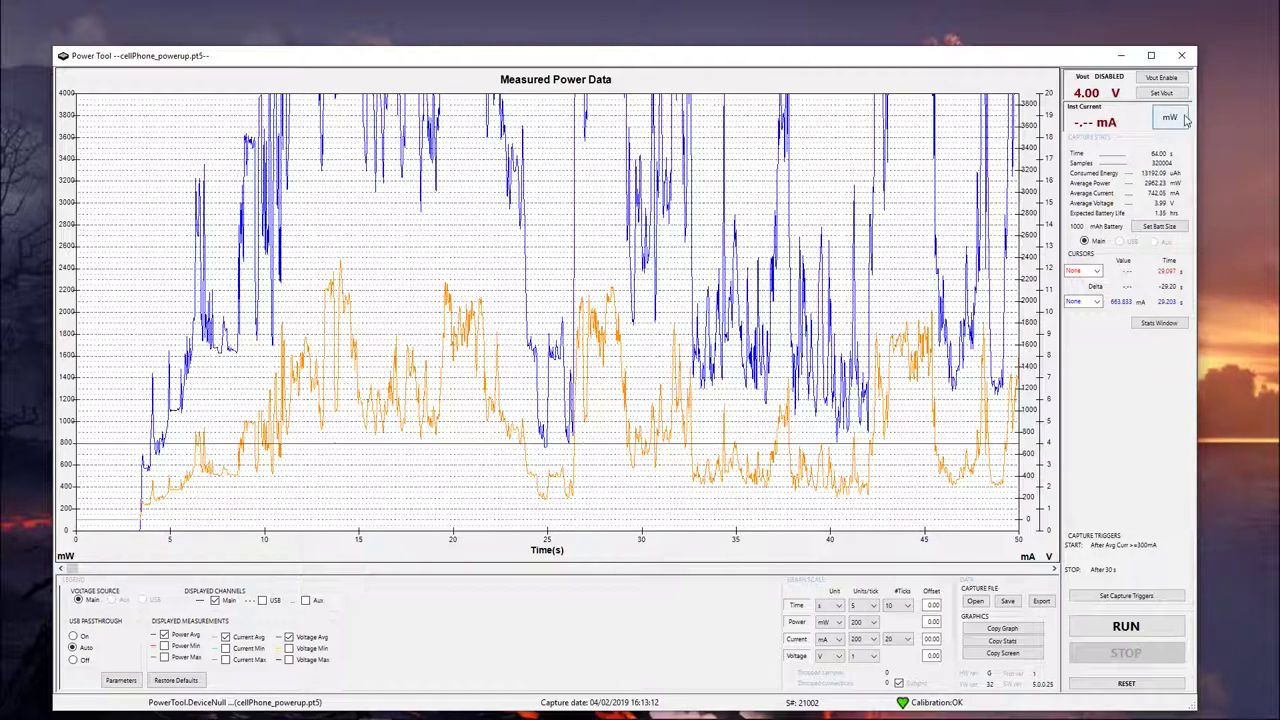
left_click(1161, 77)
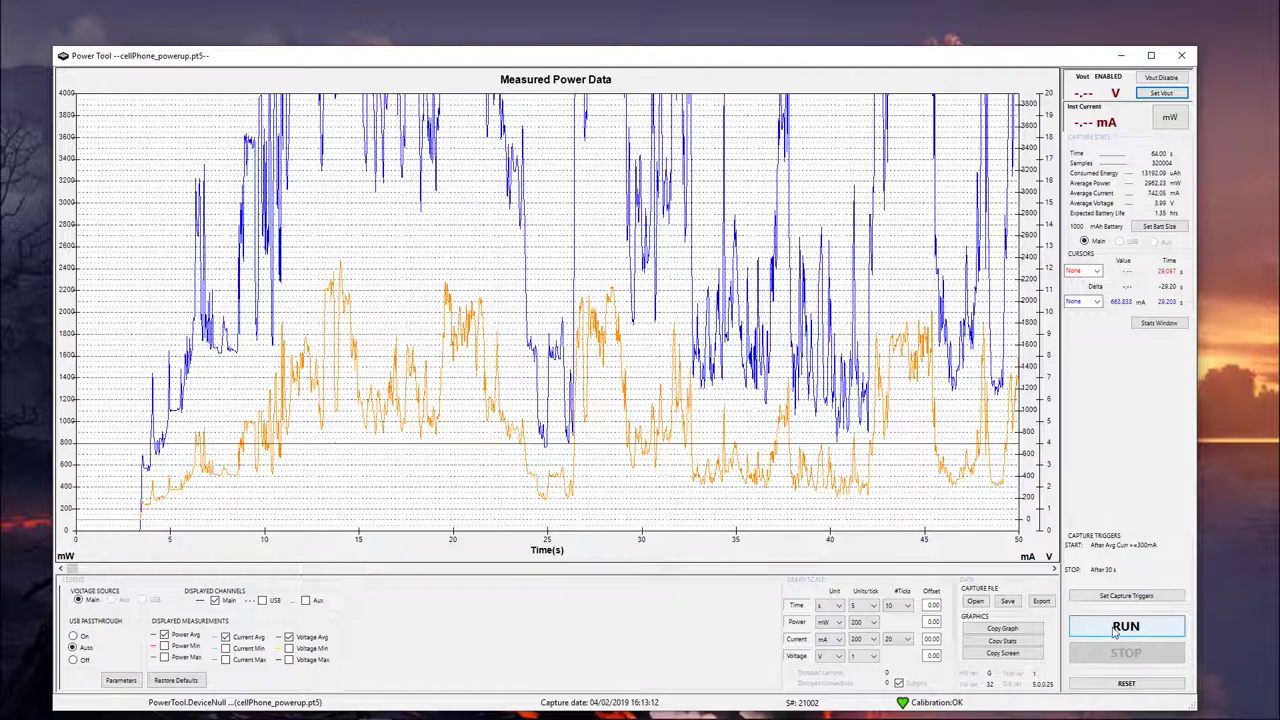
left_click(1122, 627)
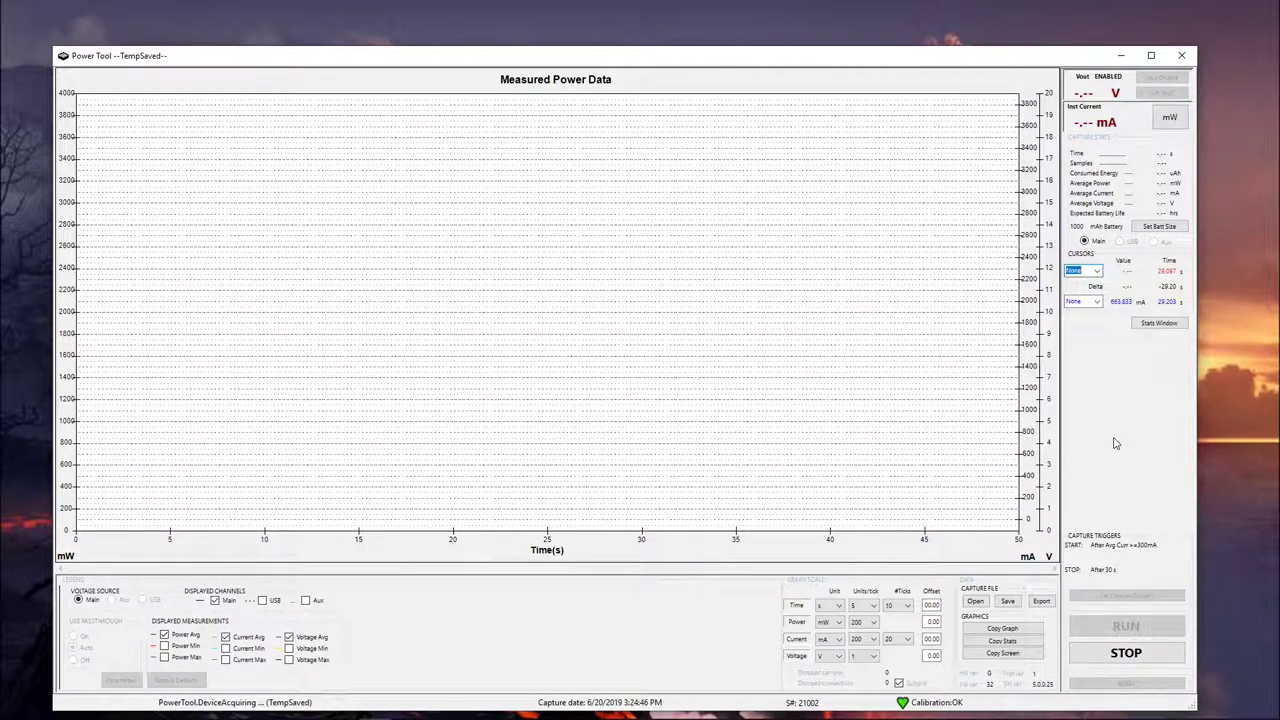